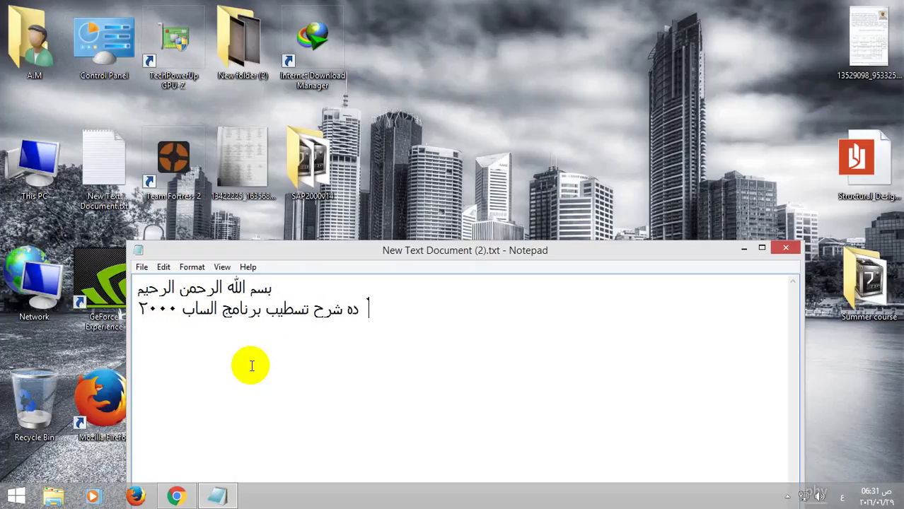
- Complete the Notepad title line with "اصدار رقم ١٤" and add the line "التسطيب سهل جدا" below it
type("اصدار ر")
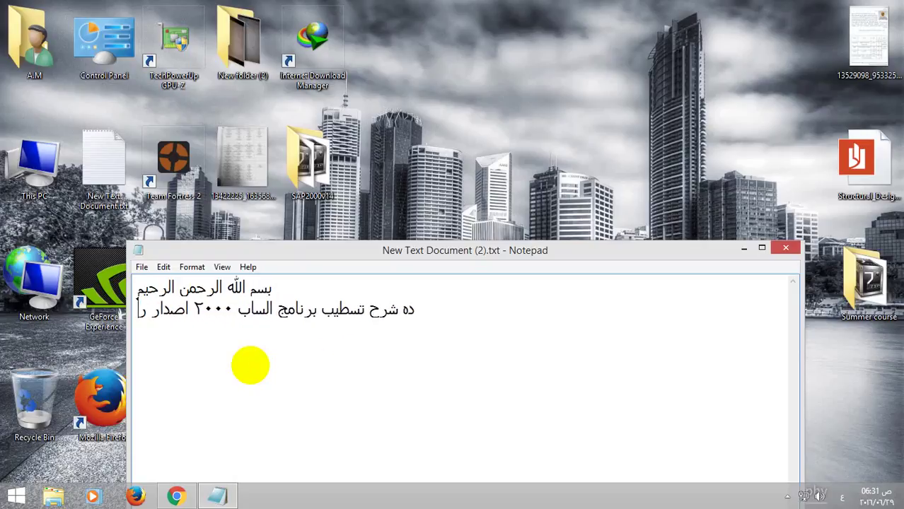
type("قم ١٤")
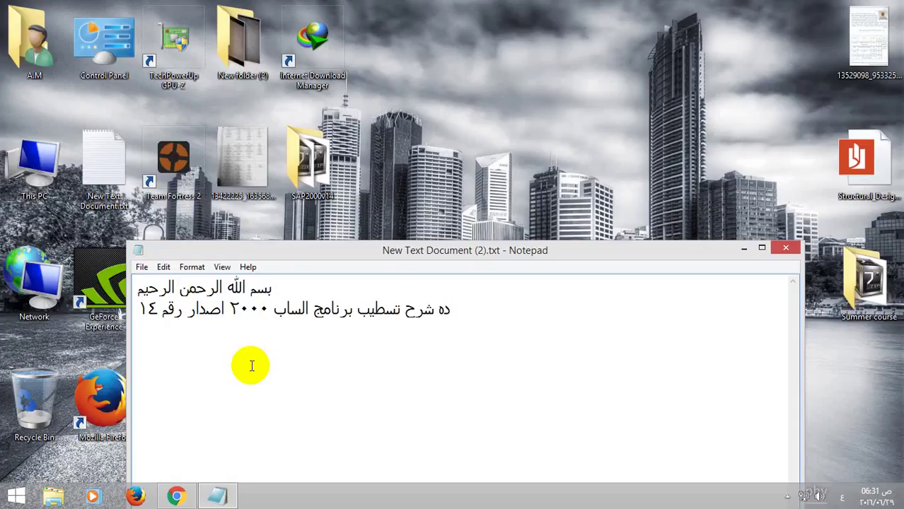
key("Return")
type("التسطيب سهل ج")
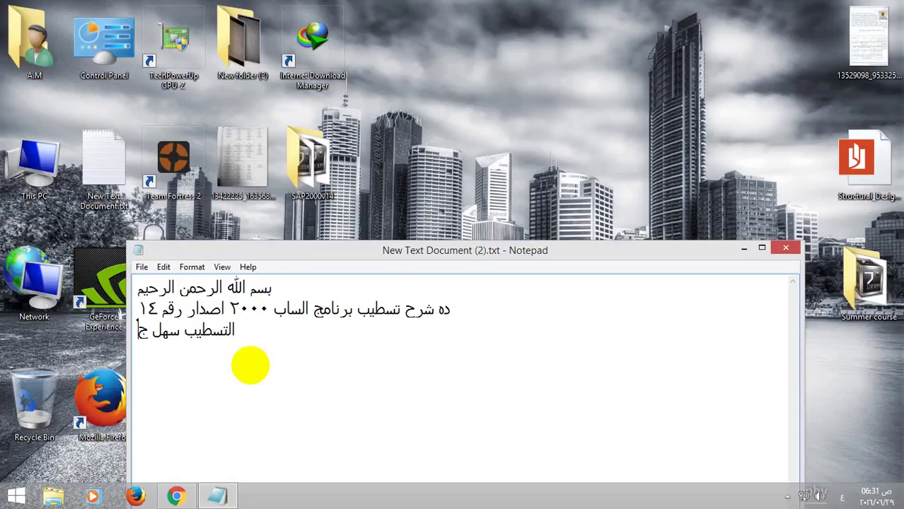
type("دا  1")
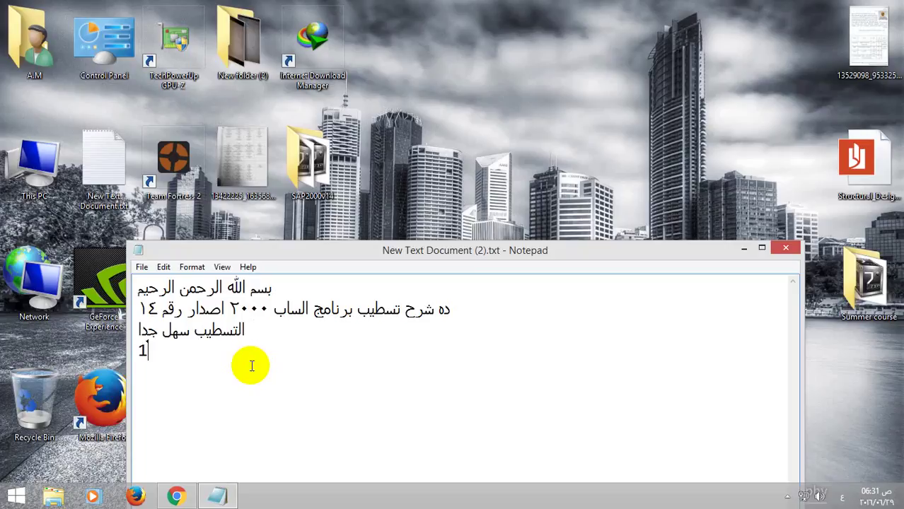
- Write instruction 1 in the note: "هنحمل الملف المضغوط الى رفعته على الميديا فاير"
type(":هنحمل الملف ال")
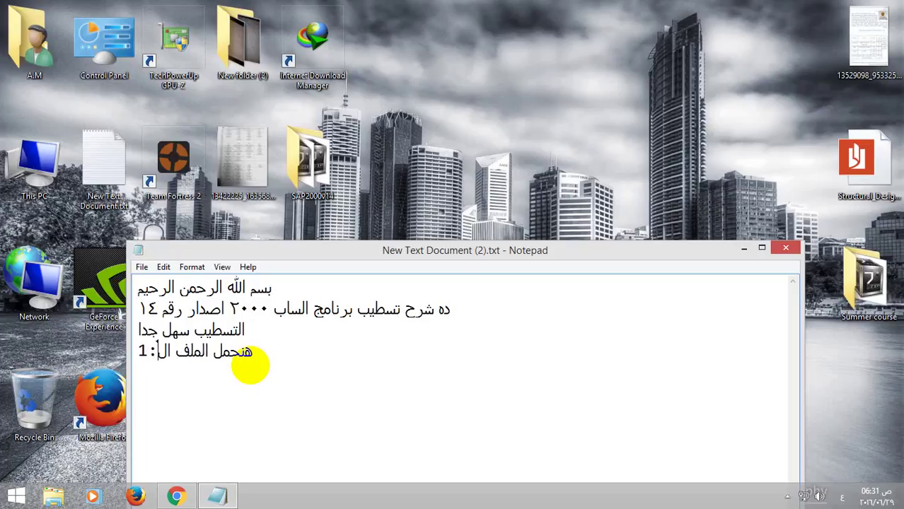
type("مضغوط ")
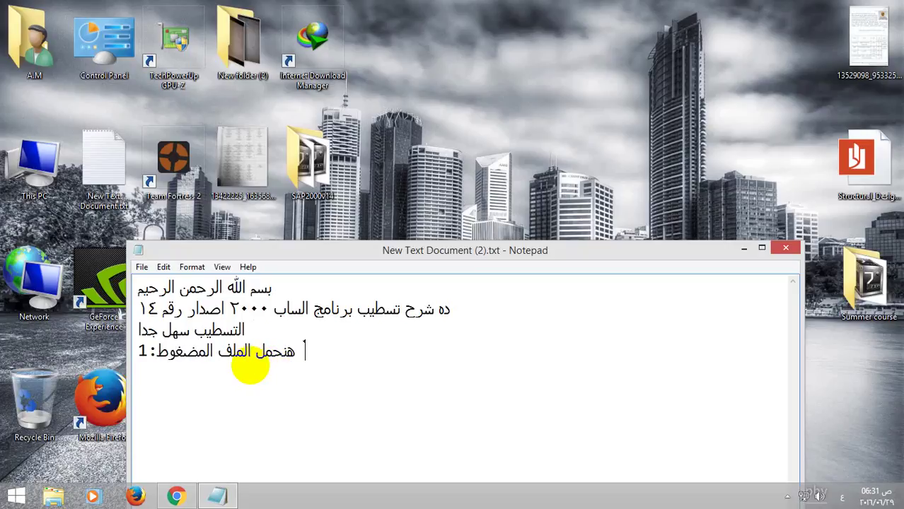
type("الى رف")
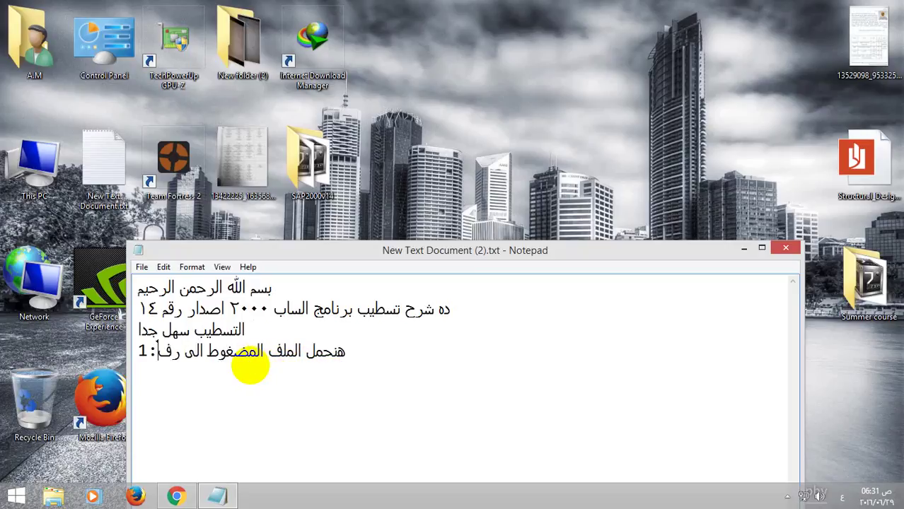
type("عته على الميدي")
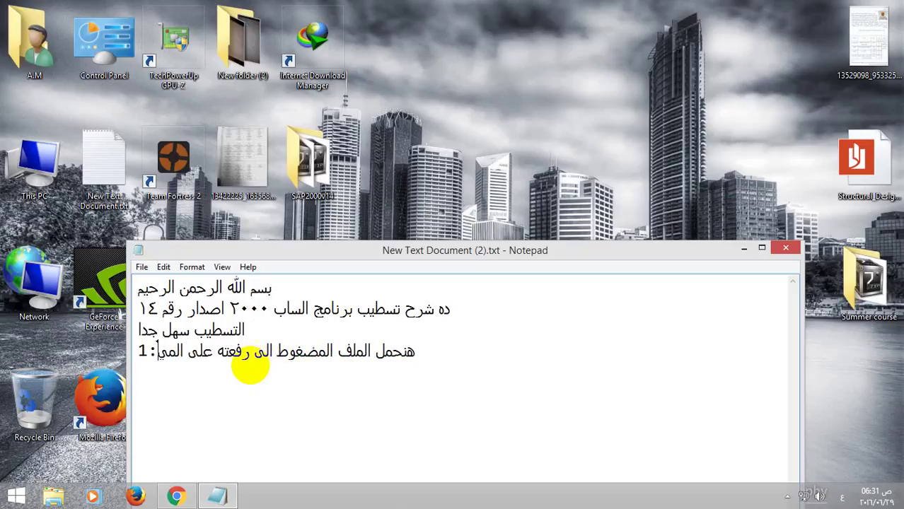
key("BackSpace")
key("BackSpace")
type("ديا فاير")
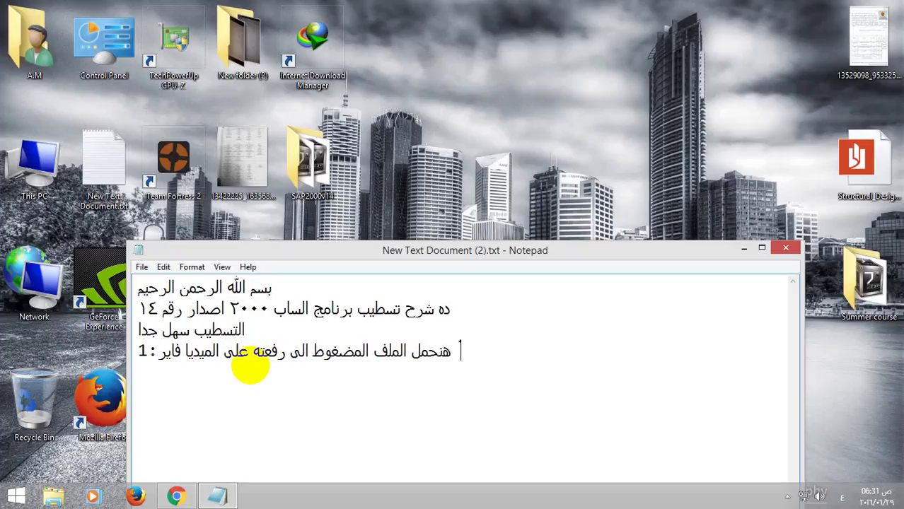
- Add instruction 2 on a new line: "هتفك الضغط عن الملف ببرنامج الوينرار"
key("Return")
type("2: هتفك الض")
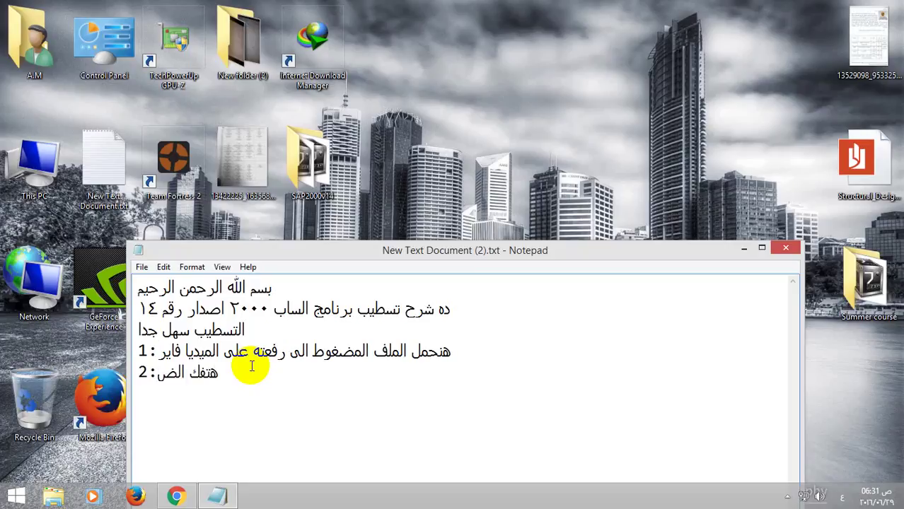
type("غط عن الملف ")
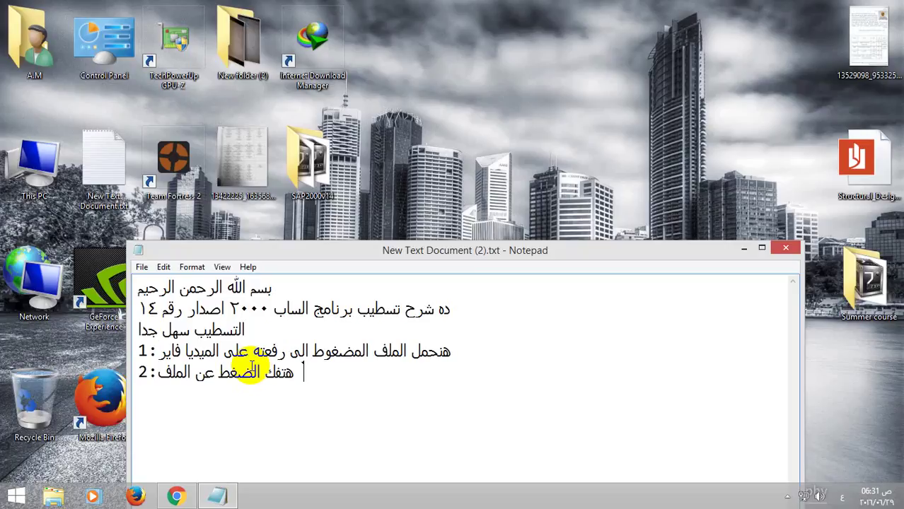
type("ببرنامج")
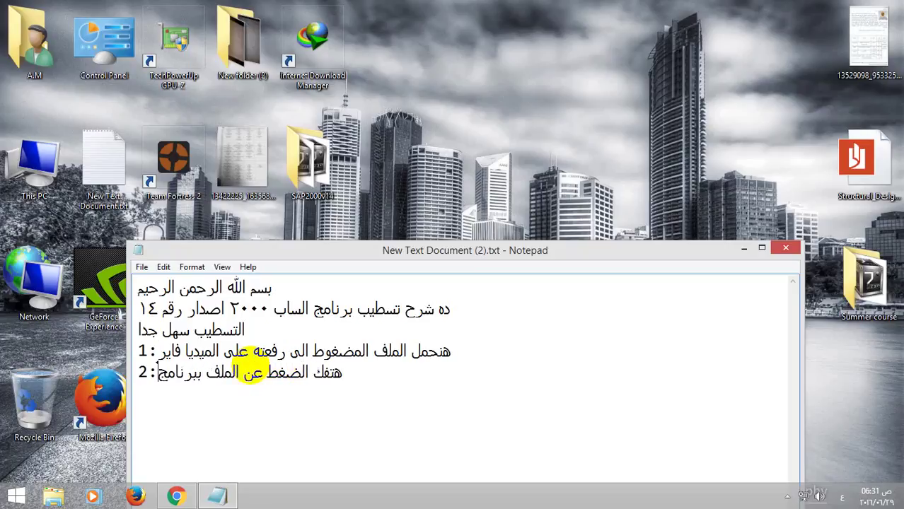
type(" الوينرار")
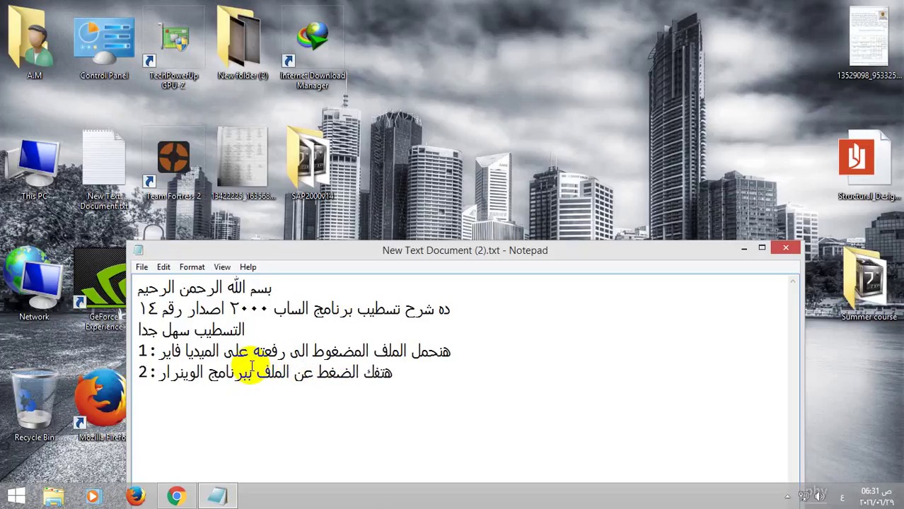
- Add instruction 3 on a new line: "هينتج الفولدر ده"
key("Return")
type("3:هينتج ال")
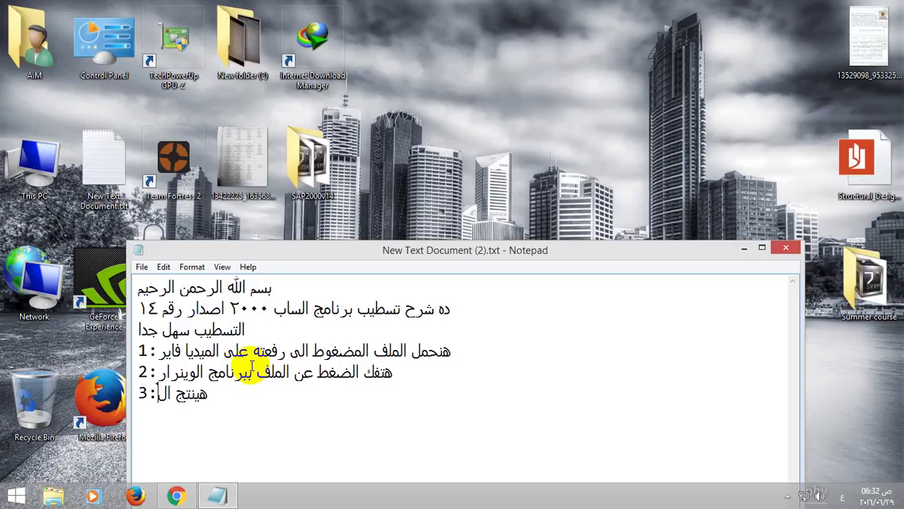
type("فولدر ")
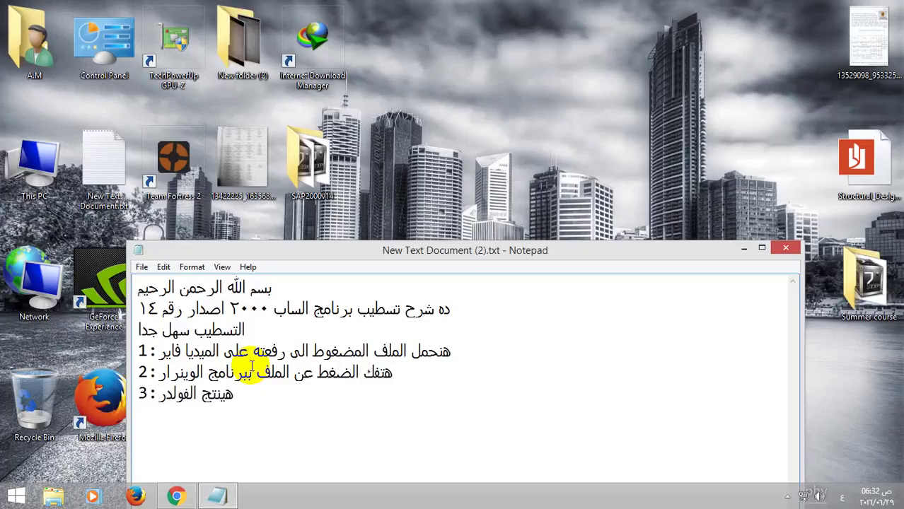
type("ده")
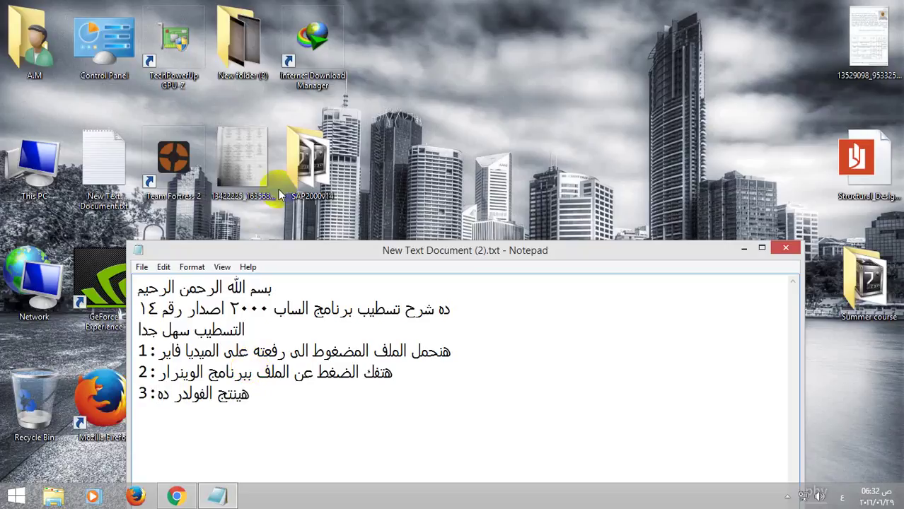
- Open the SAP2000v14 folder on the desktop and launch the SAP2000v14.exe installer
double_click(299, 180)
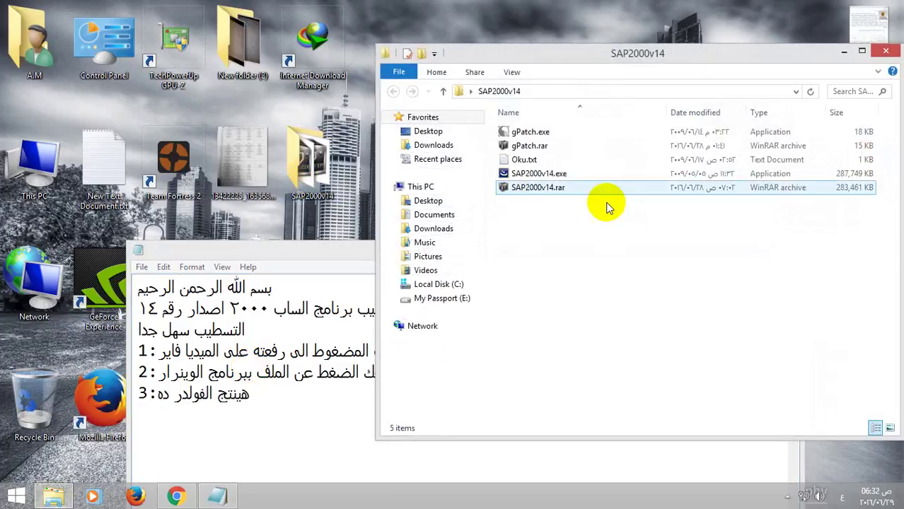
left_click(524, 176)
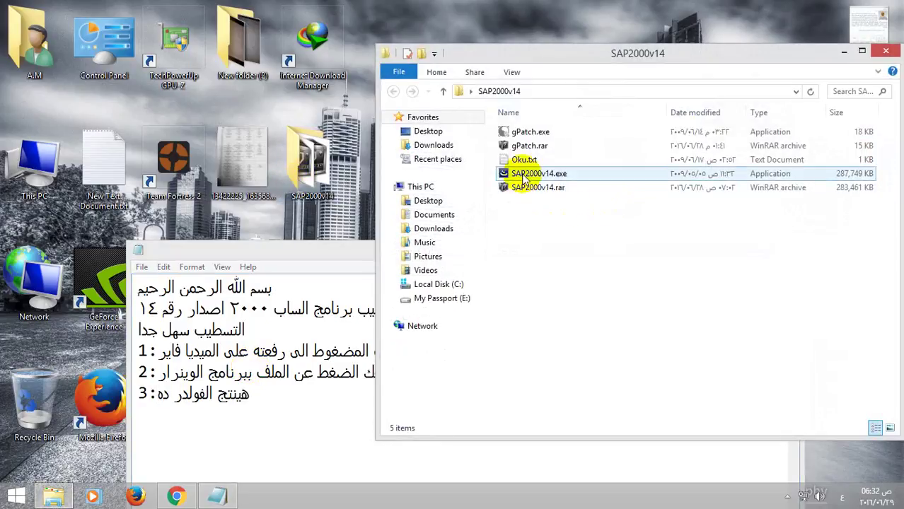
left_click(526, 178)
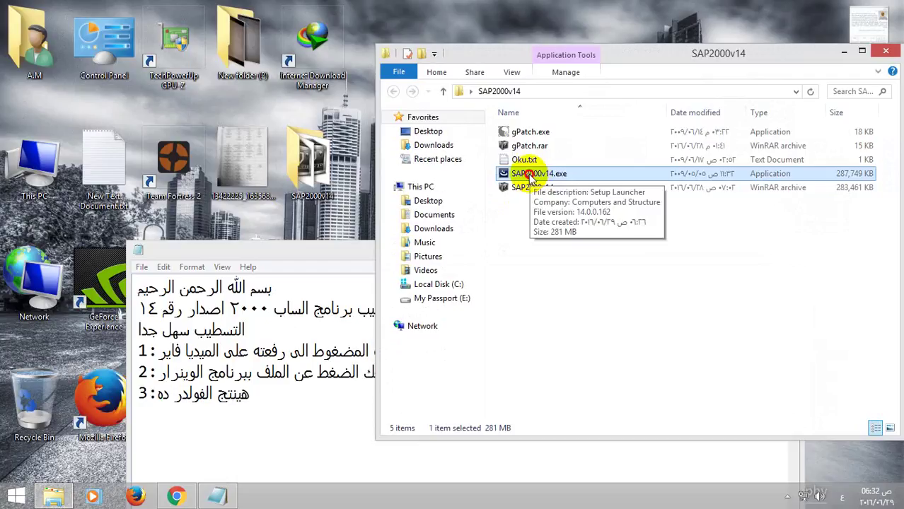
double_click(529, 176)
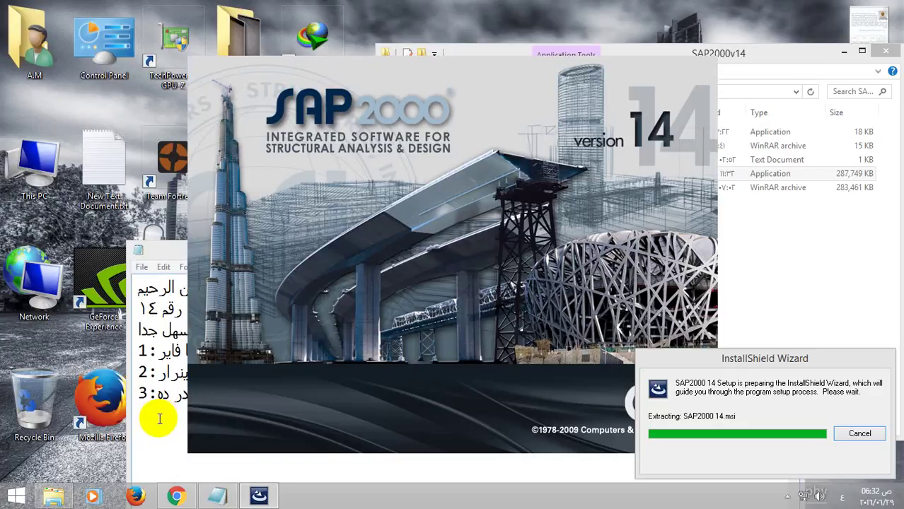
- Return to the Notepad document and add instruction 4 on a new line: "كدة بدانا التسطيب"
left_click(160, 420)
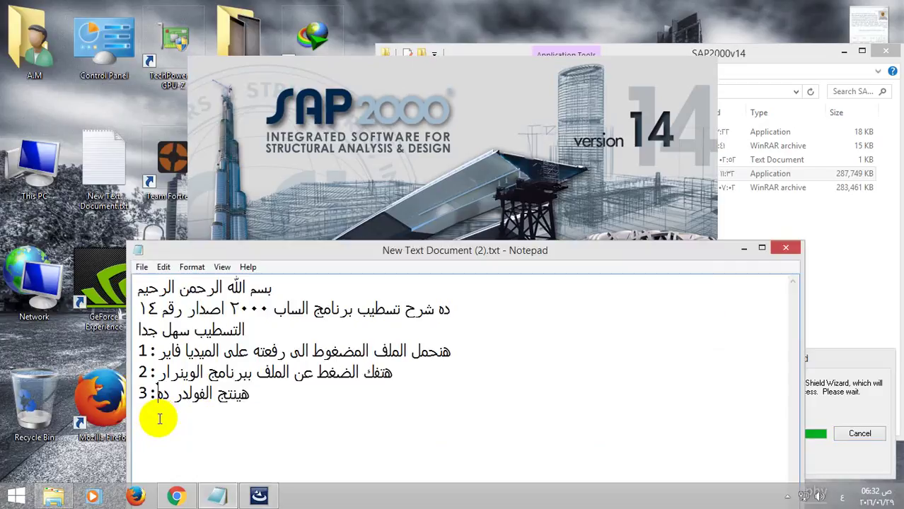
left_click(261, 400)
type("4")
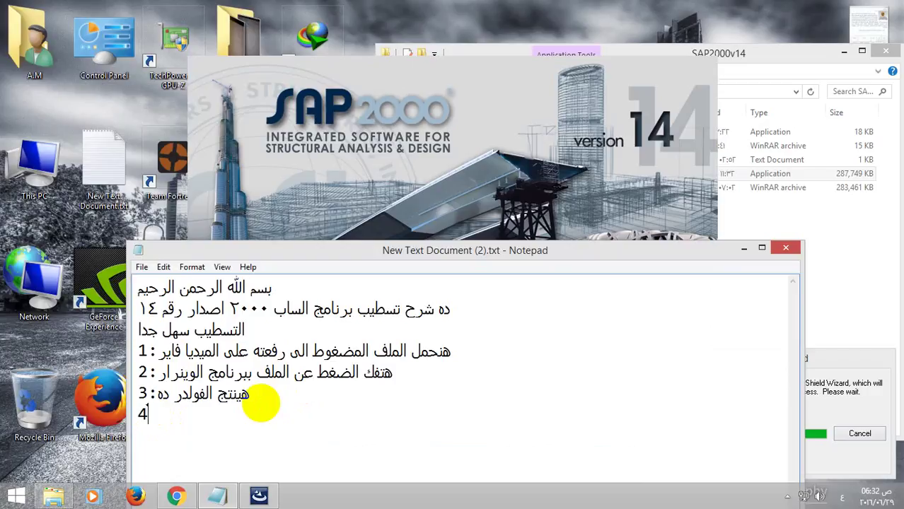
type(":كدة بدانا ال")
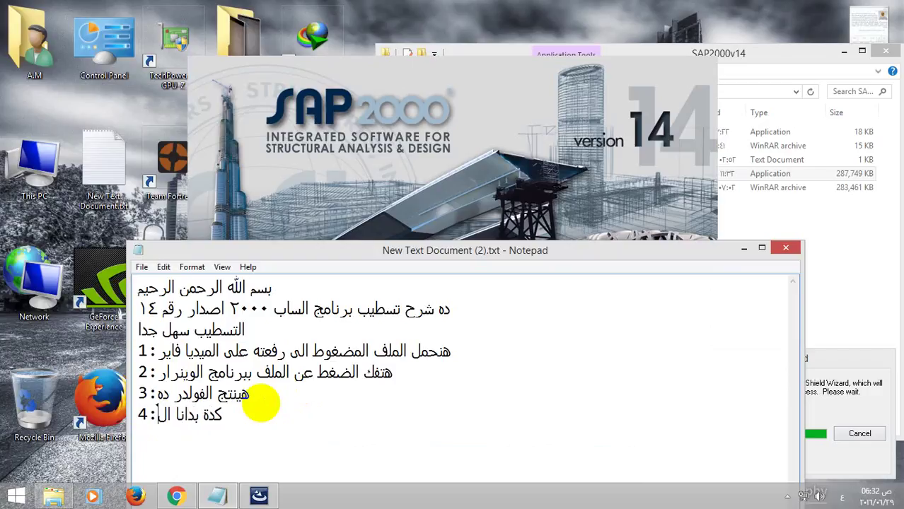
type("تسطيب")
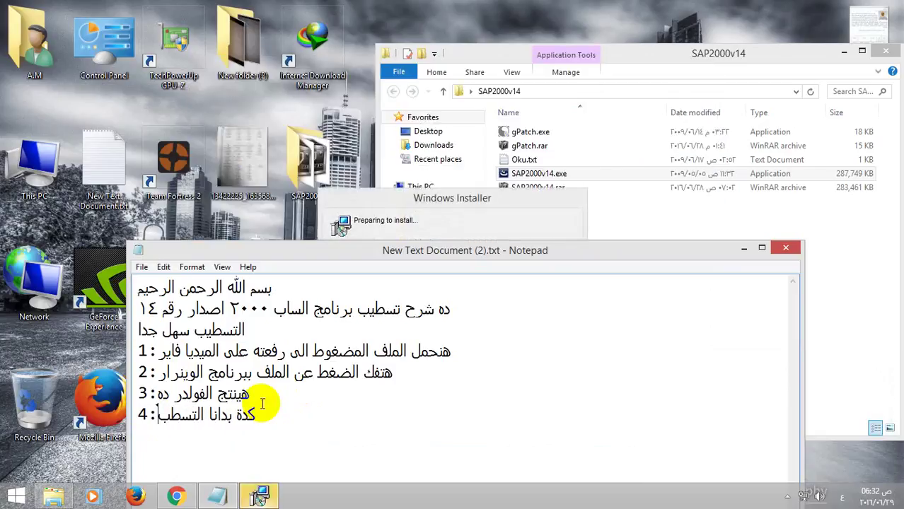
- Minimize the note, accept the SAP2000 14 license terms, keep the default customer information and destination folder, and start the installation
left_click(739, 249)
left_click(520, 353)
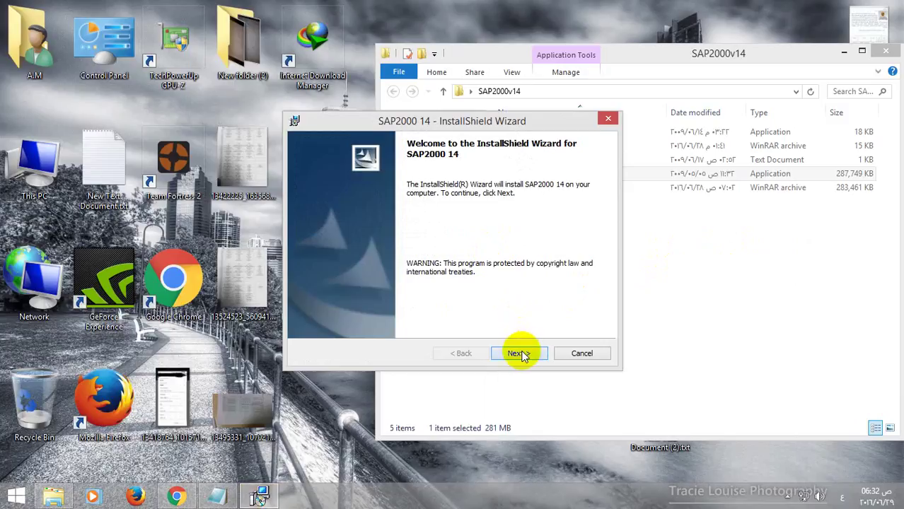
left_click(400, 306)
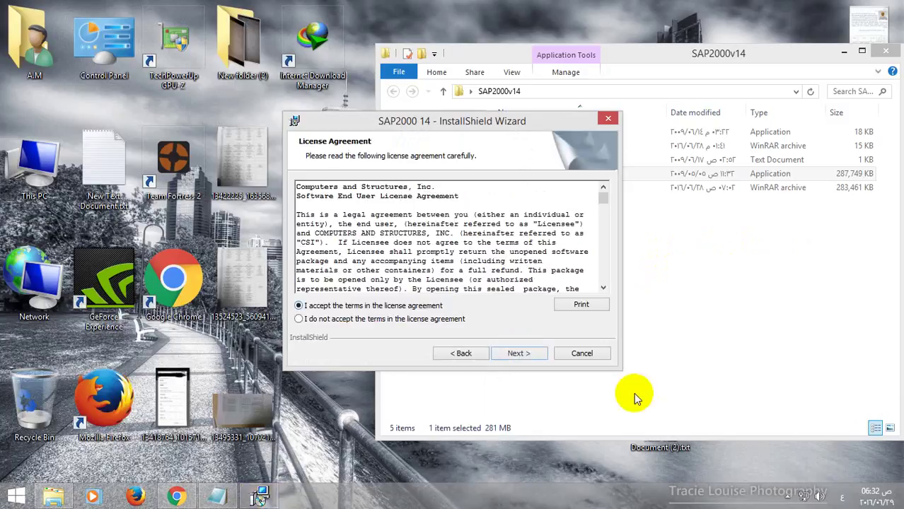
left_click(518, 353)
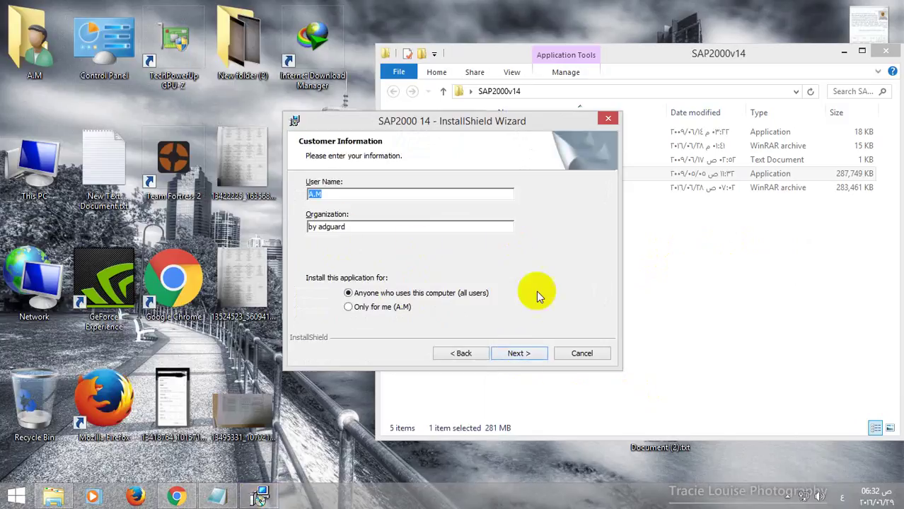
left_click(533, 355)
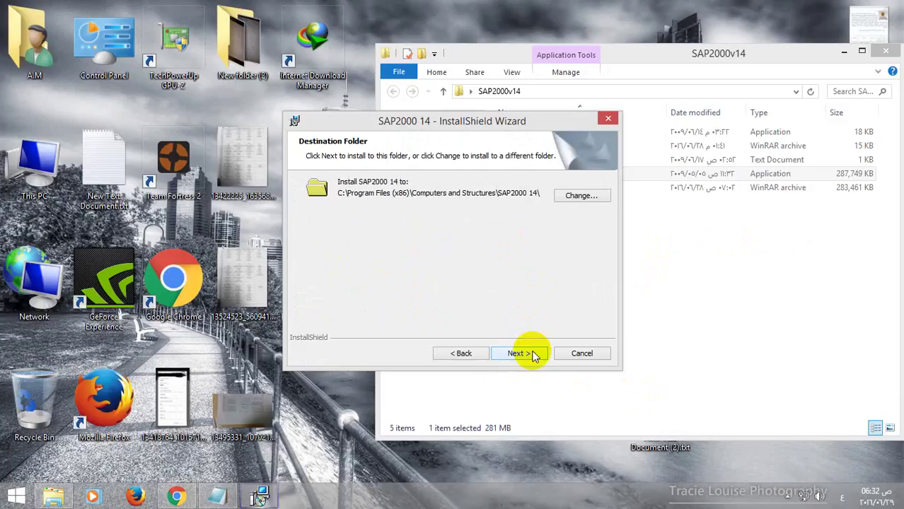
left_click(532, 355)
left_click(534, 355)
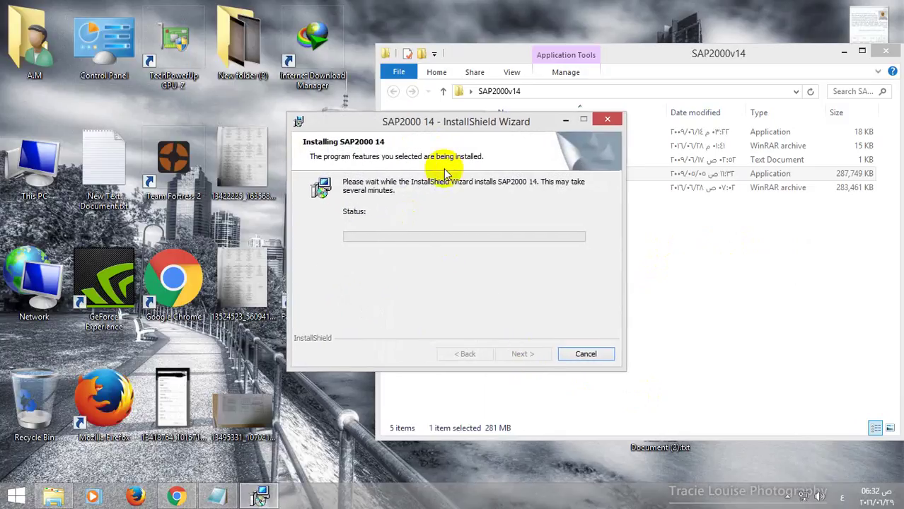
- Move the installer window off the desktop icons, point out the SAP2000 14 shortcut, and finish the completed setup wizard
left_click_drag(386, 121, 433, 175)
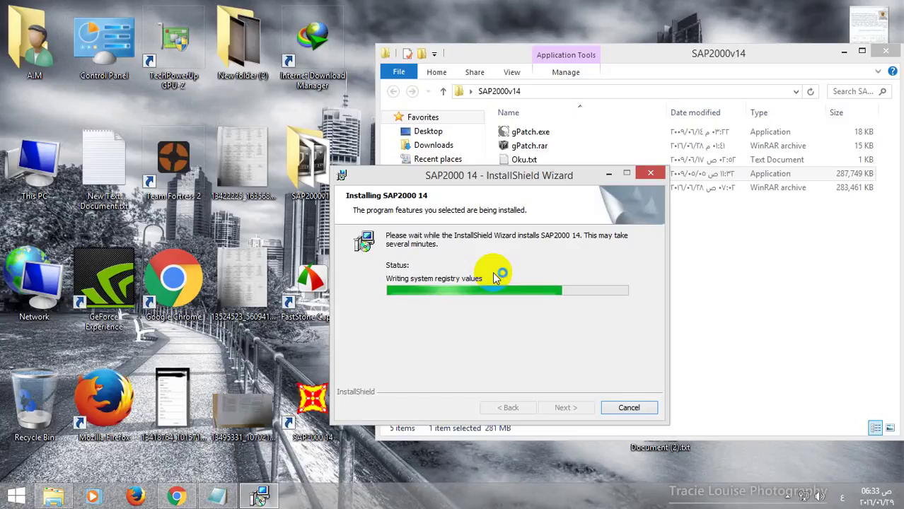
left_click(313, 423)
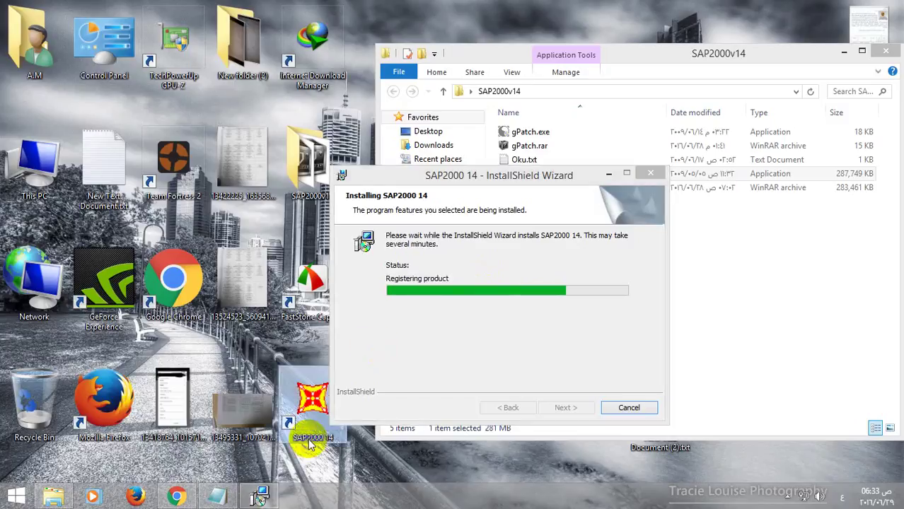
left_click(484, 313)
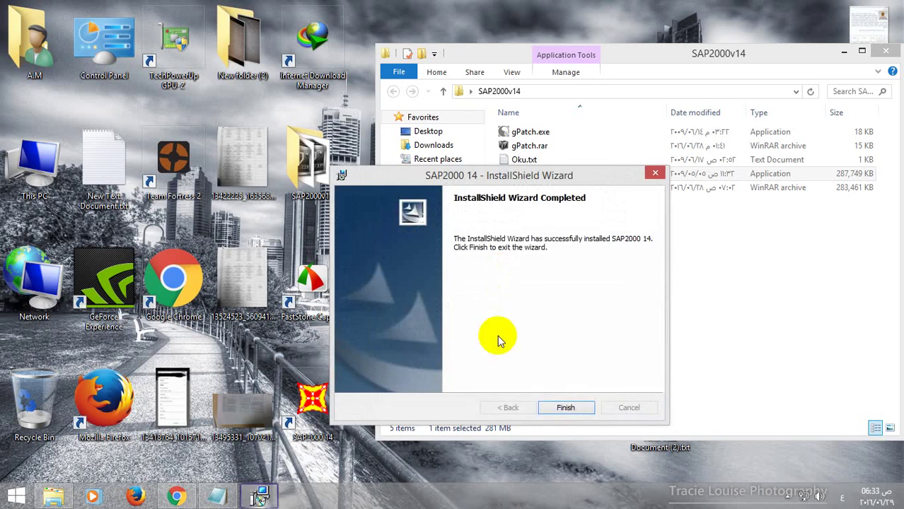
left_click(563, 407)
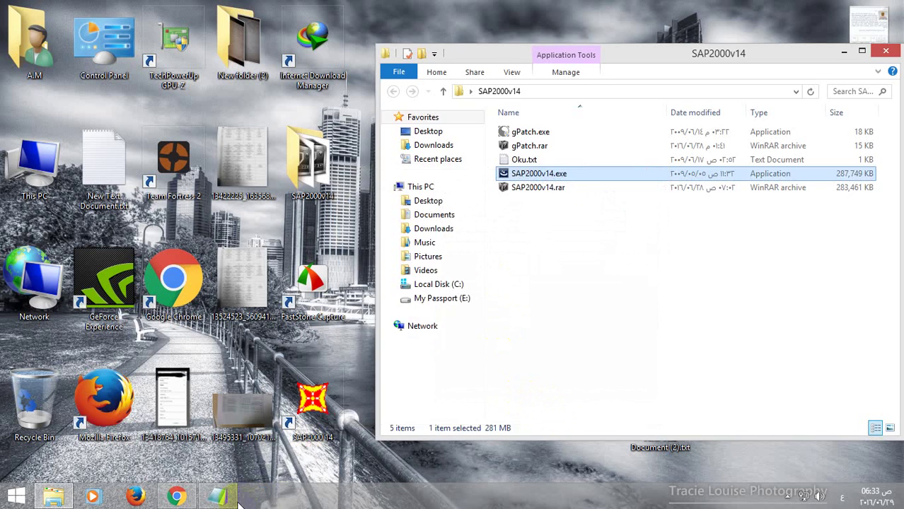
- Return to the Notepad document and add instruction 5 on a new line: "كدة البرنامج اتسطب"
left_click(217, 496)
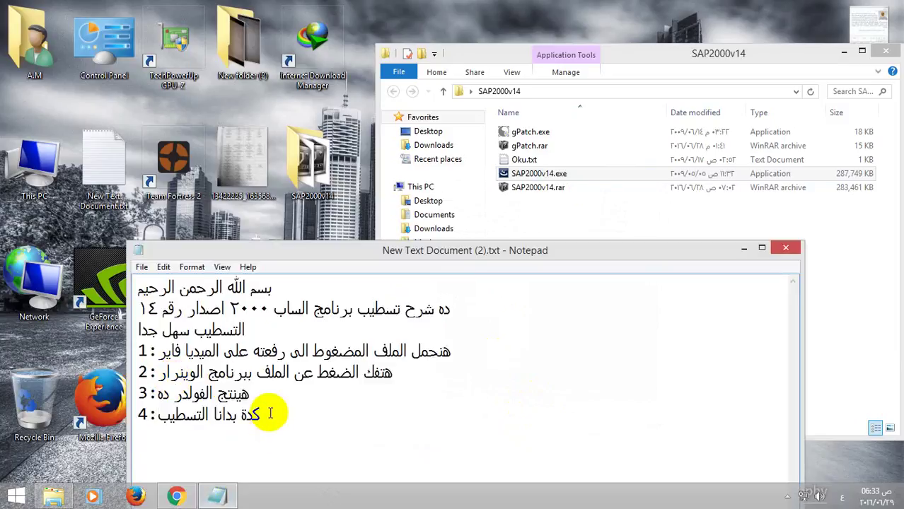
type("5:كدة ال")
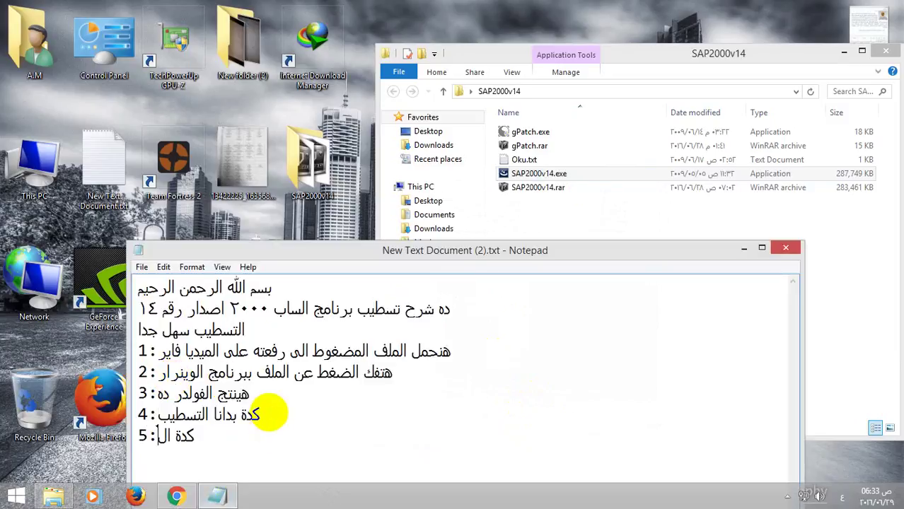
type("برنامج")
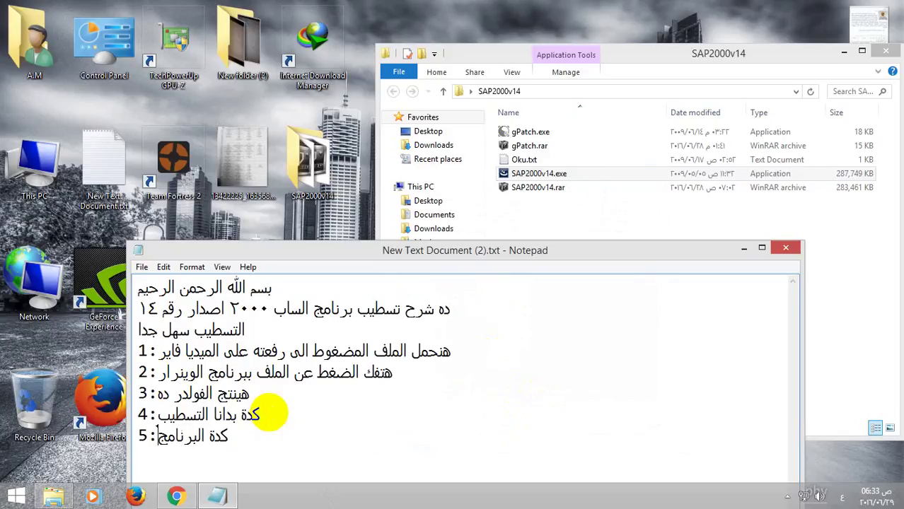
type(" انسطب")
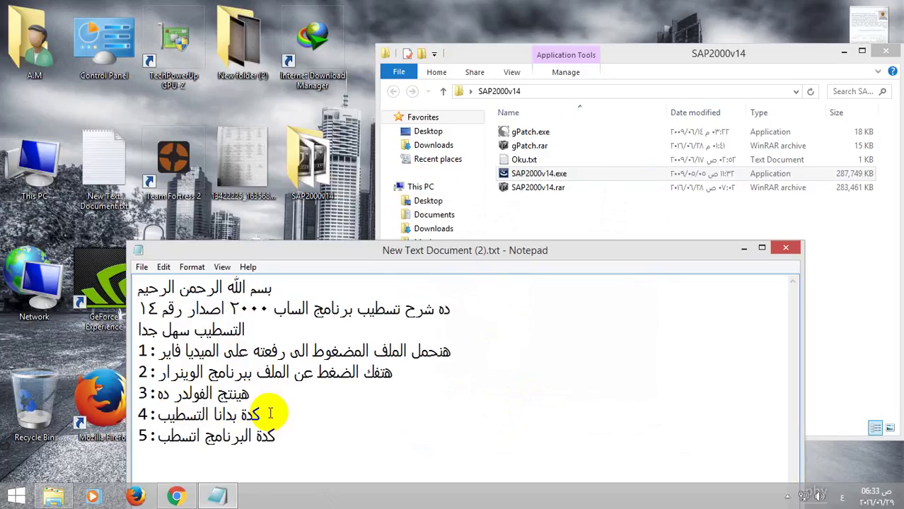
- Add instruction 6 on a new line: "دلوقت هنعمل الباتش للبرنامج عشان نفعله بدون الخطوة دى البرنامج مش هيشتغل"
key("Return")
type("6:دلوقت هن")
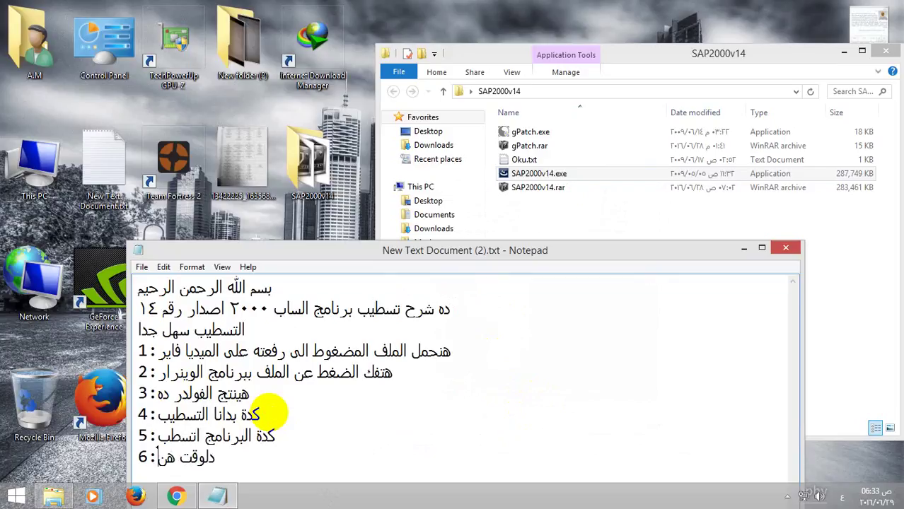
type("عمل ")
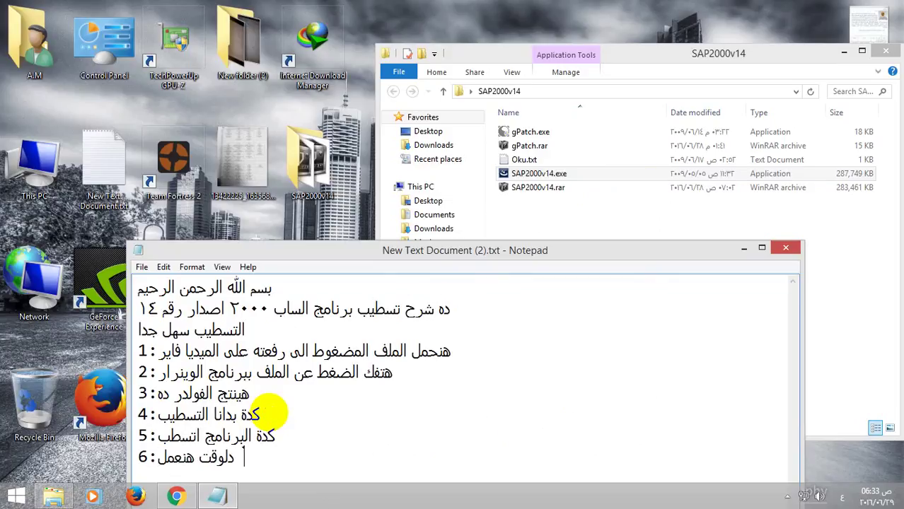
type("الباثش للب")
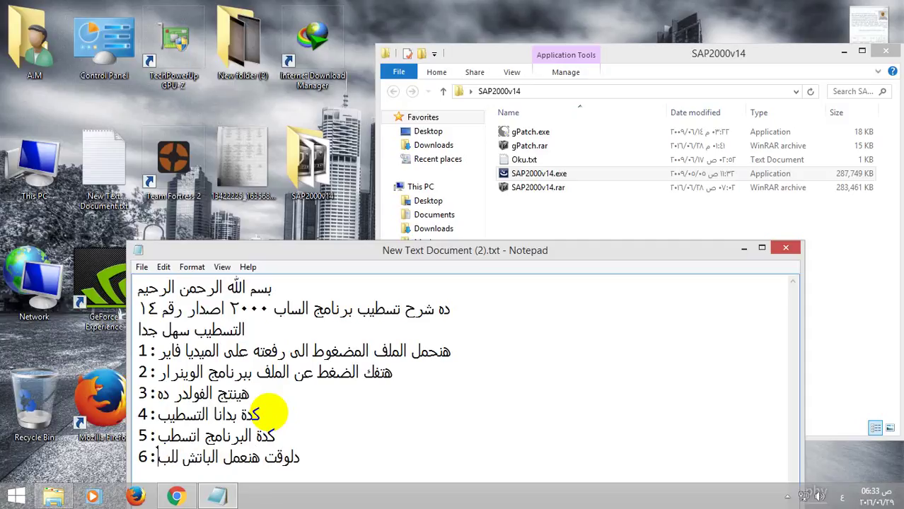
type("رنامج عشان")
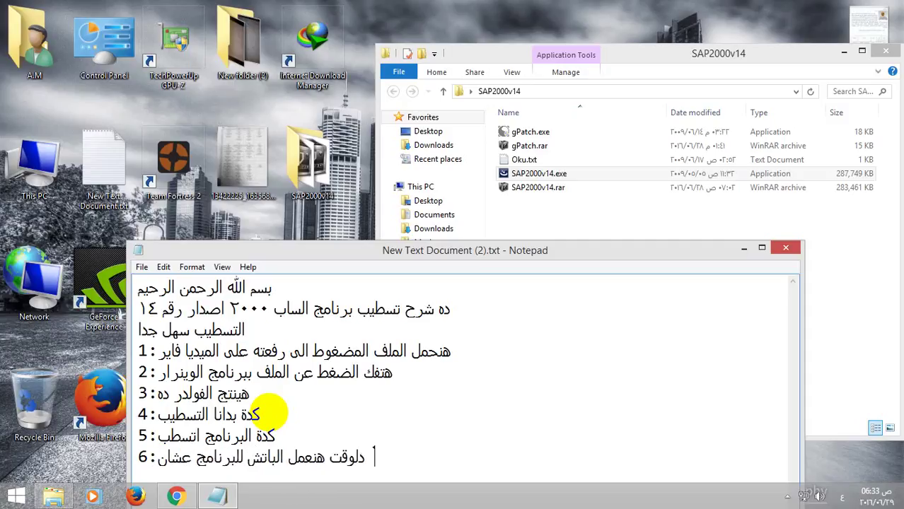
type(" نفعله")
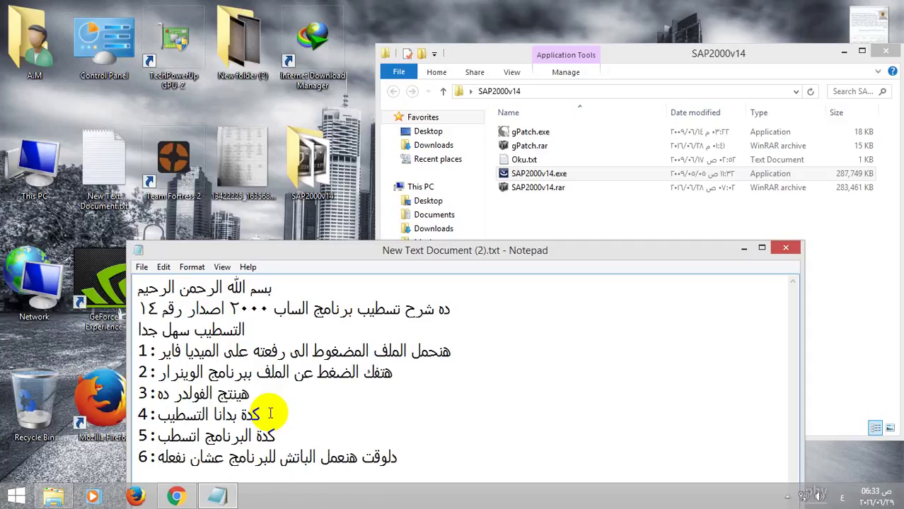
type(" بدون الخط")
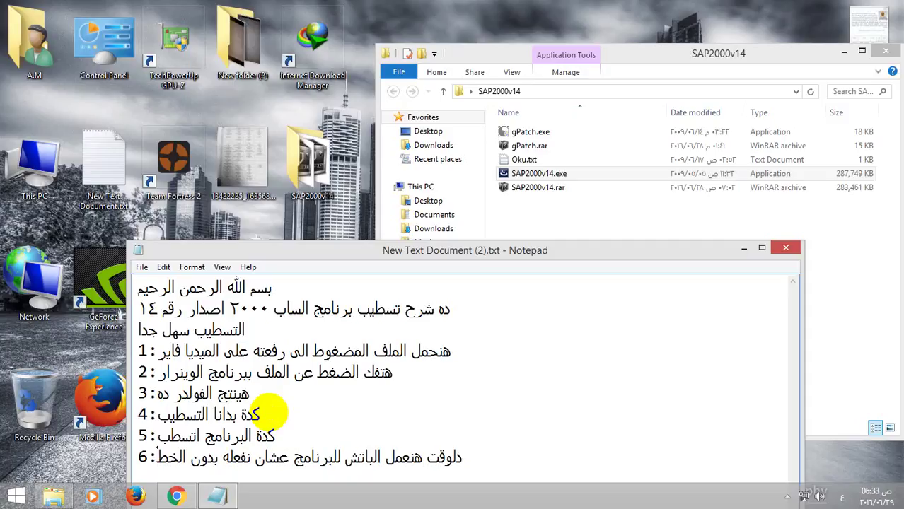
type("وة دى البر")
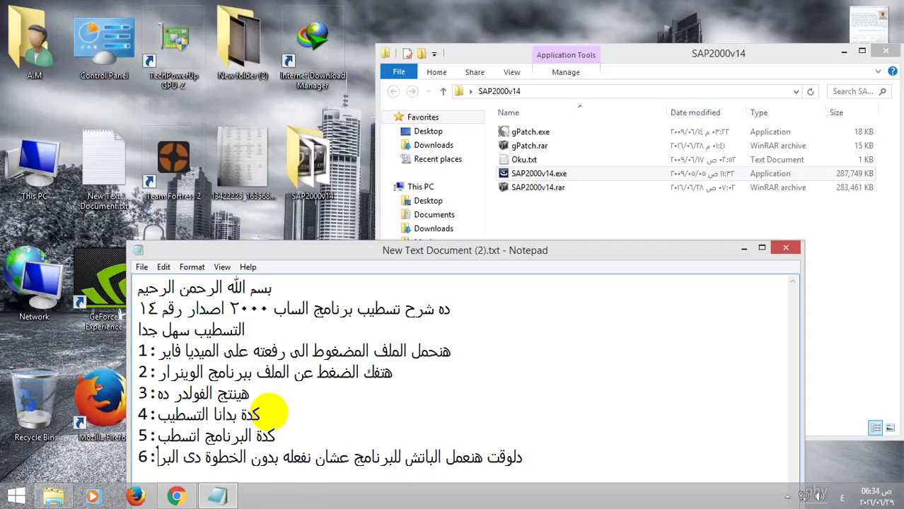
type("نامج ")
type("مش ه")
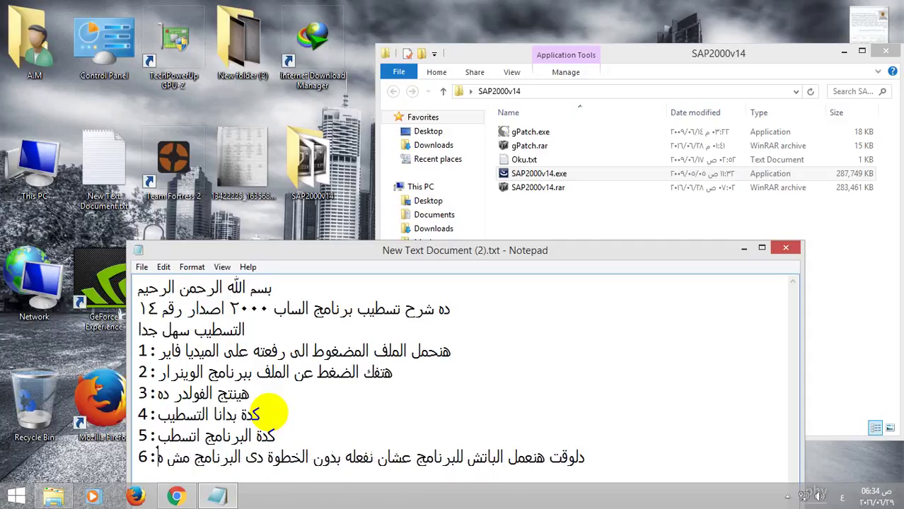
type("يشتغل")
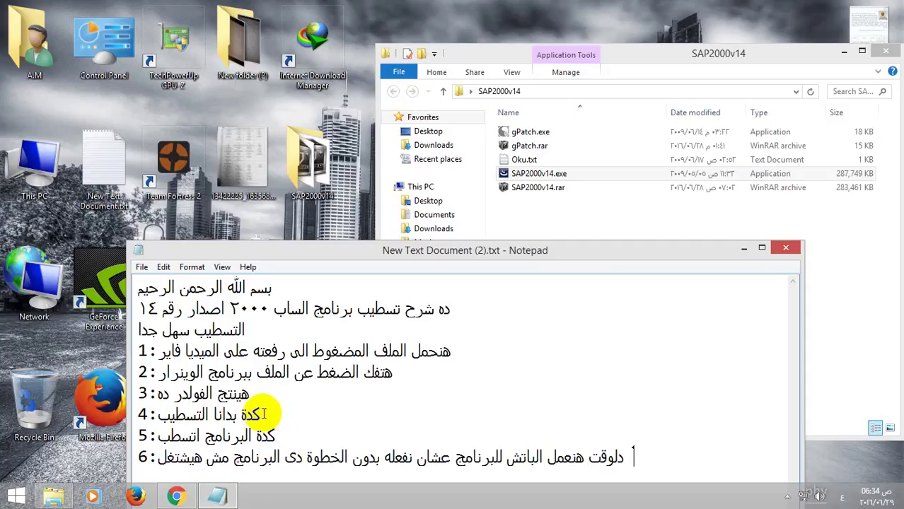
- Move the note higher on the desktop and add instruction 7 on a new line: "ده ملف الباتش"
left_click_drag(303, 253, 292, 136)
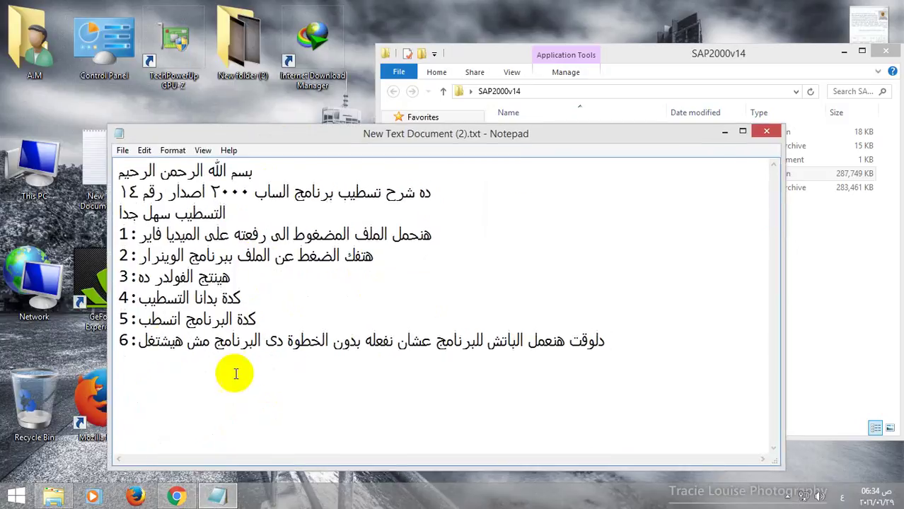
key("Return")
type("7")
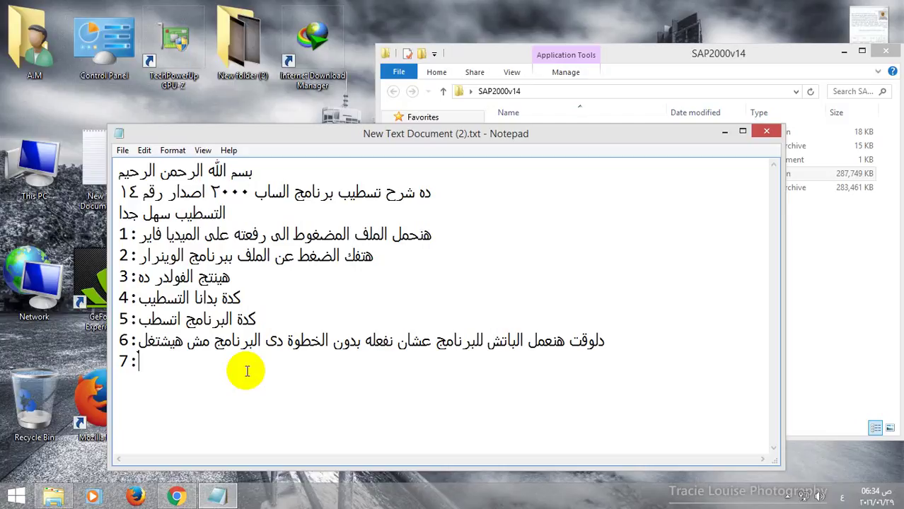
type(":ده ملف الباتش")
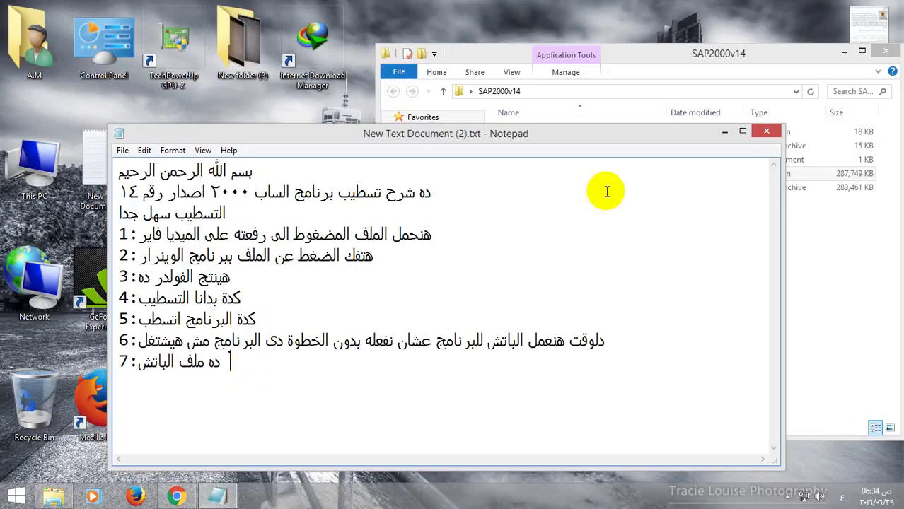
- Switch to the SAP2000v14 folder, point out gPatch.exe, and copy it
left_click(890, 283)
left_click(542, 135)
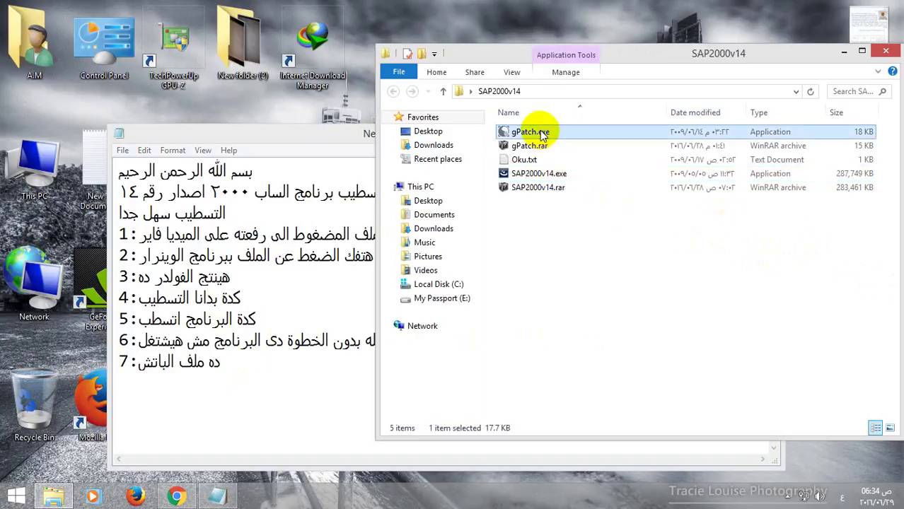
right_click(539, 132)
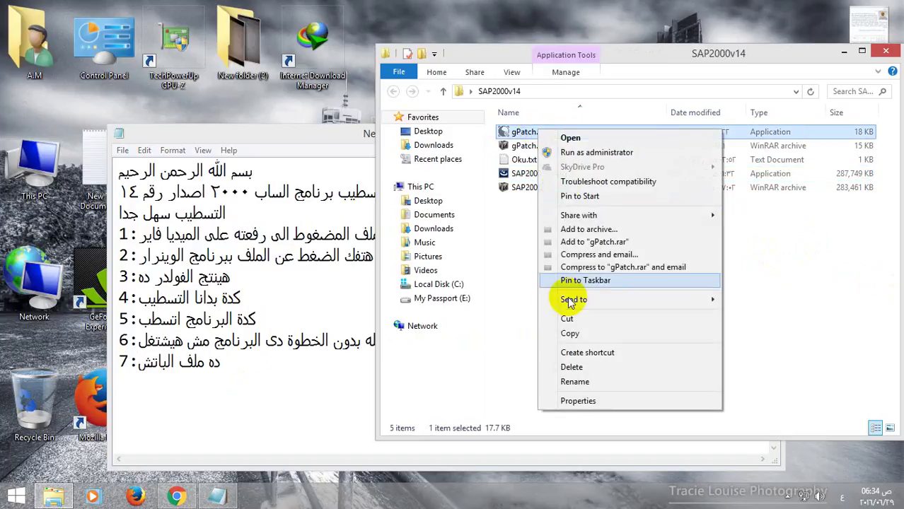
left_click(570, 334)
- Add instruction 8 to the note: "هناخد الملف كوبى وهنحطه فى فولدر البرنامج فى بارتشن ال c"
left_click(233, 365)
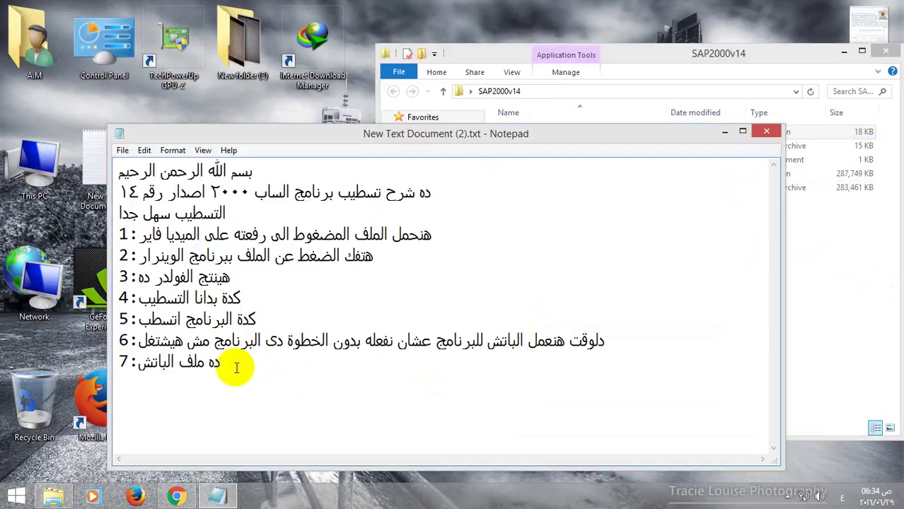
type("8:هناح")
key("BackSpace")
type("خد الم")
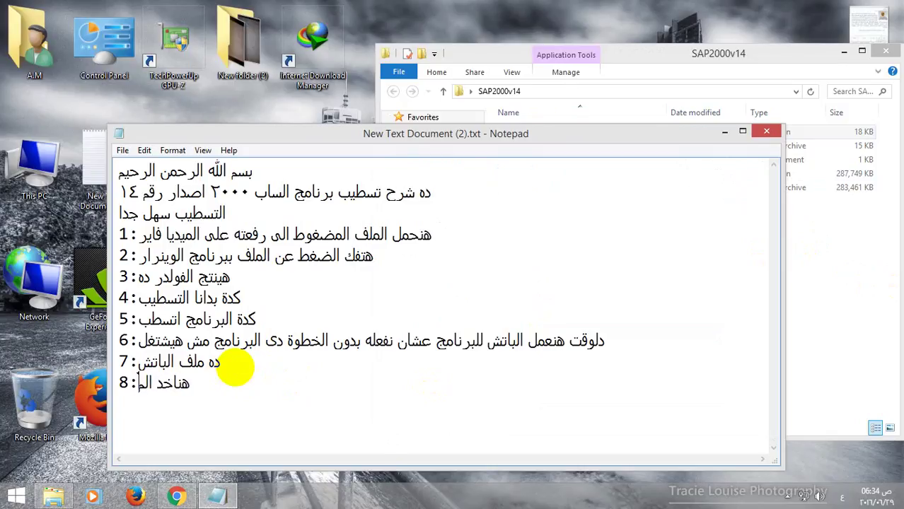
type("لف كوبى ")
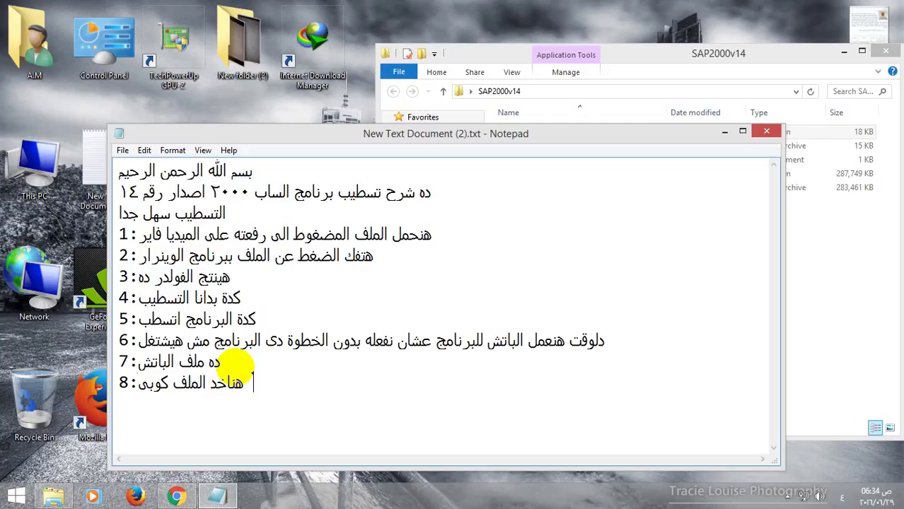
type("وهنحطه فى فو")
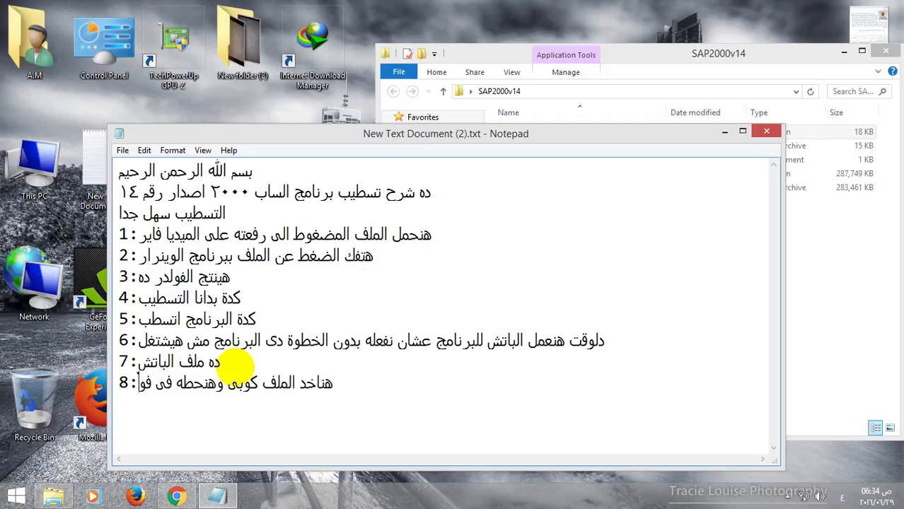
type("لدر البرنام")
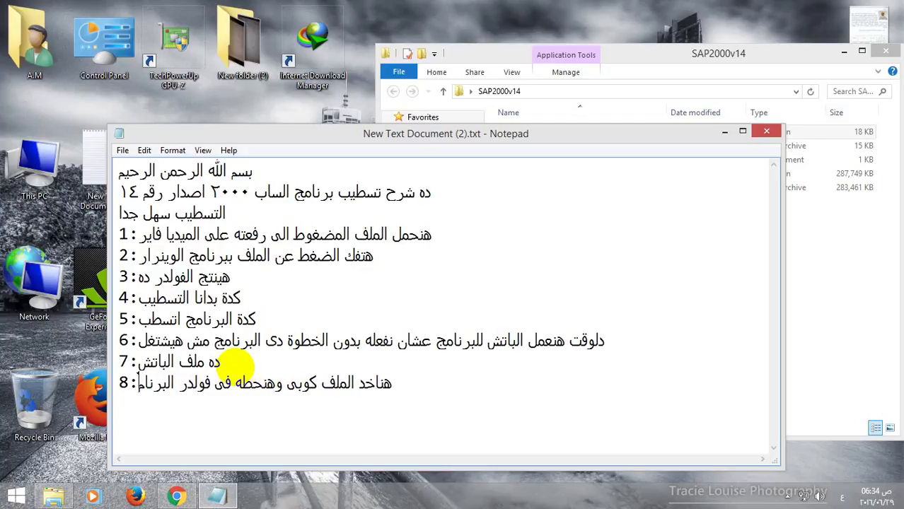
type("ج فى بار")
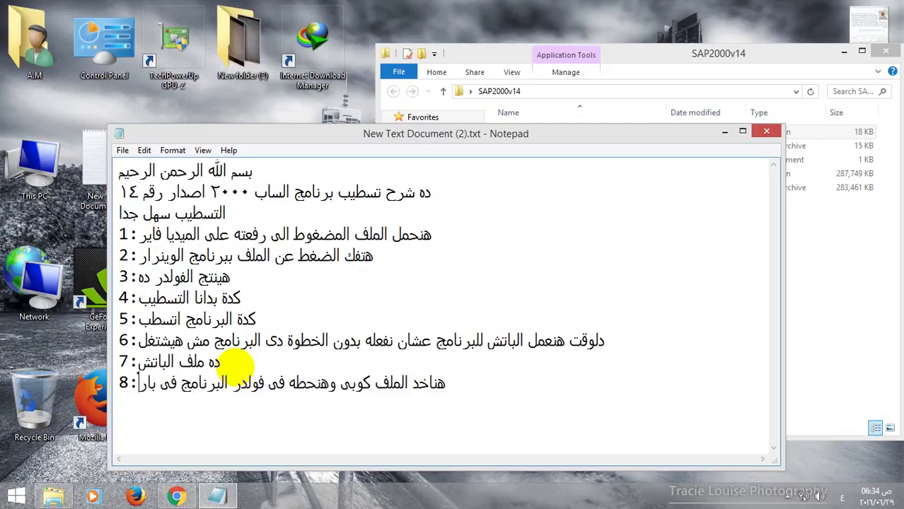
type("تشن ل")
key("alt+shift")
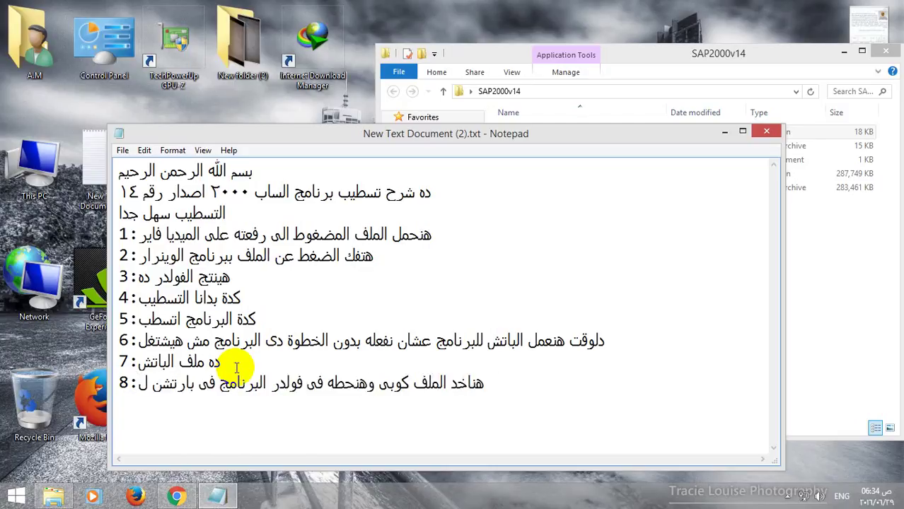
key("BackSpace")
key("alt+shift")
type("ال c")
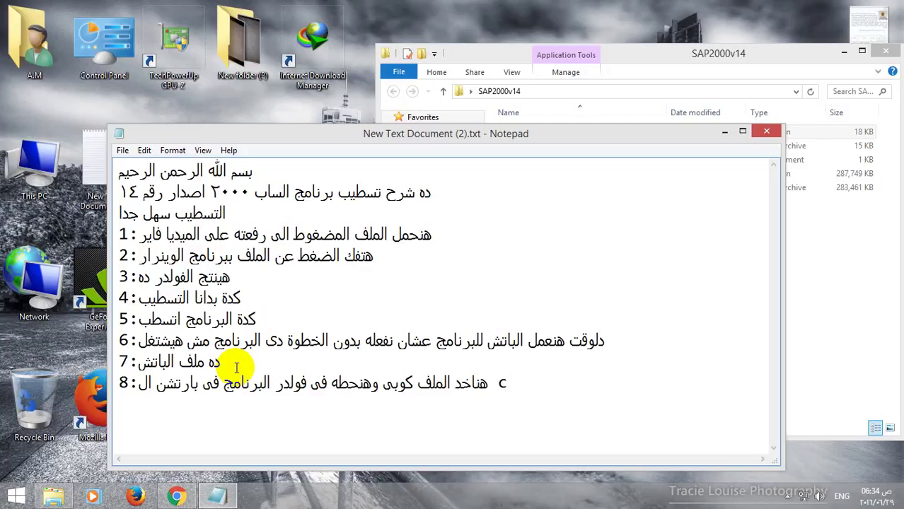
- Return to the SAP2000v14 folder and copy the gPatch.exe file to the clipboard
left_click(799, 288)
left_click(520, 135)
right_click(520, 136)
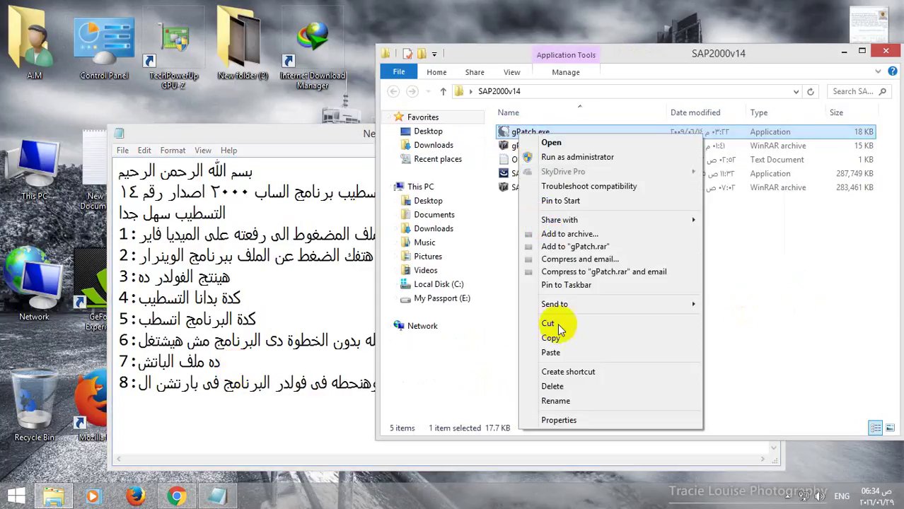
left_click(550, 329)
- Open Local Disk (C:) from This PC in a maximized window and show its contents as extra large icons
double_click(50, 176)
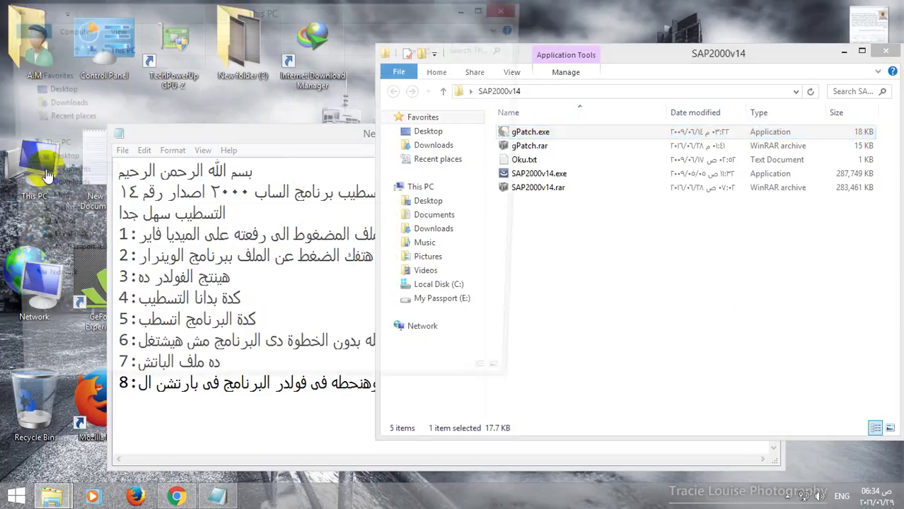
double_click(157, 228)
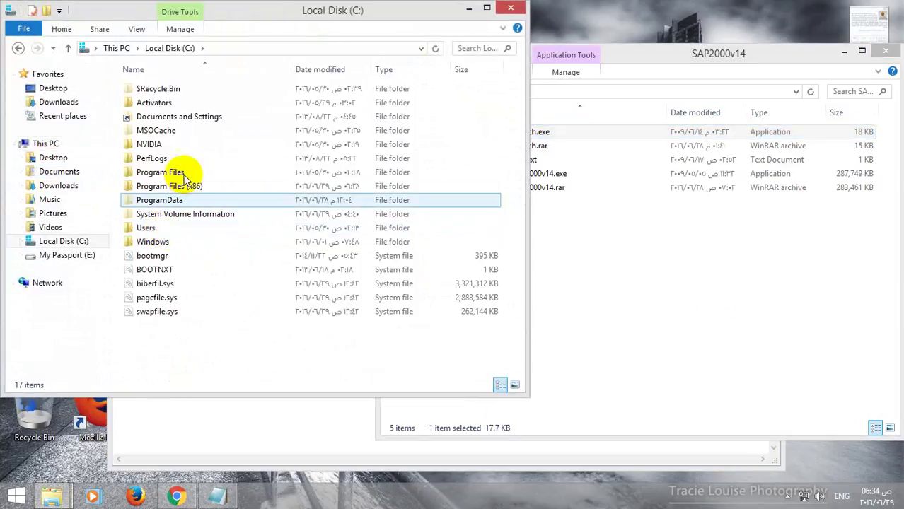
double_click(232, 14)
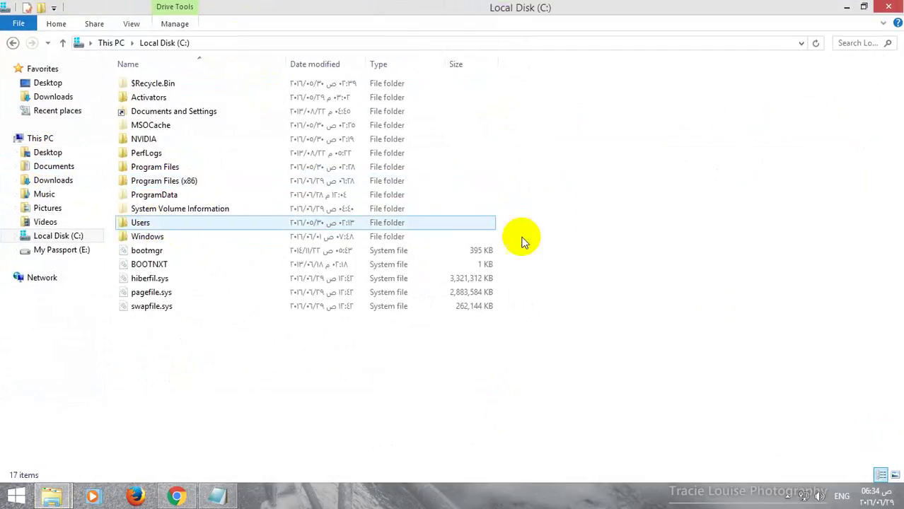
right_click(560, 218)
mouse_move(601, 224)
left_click(735, 225)
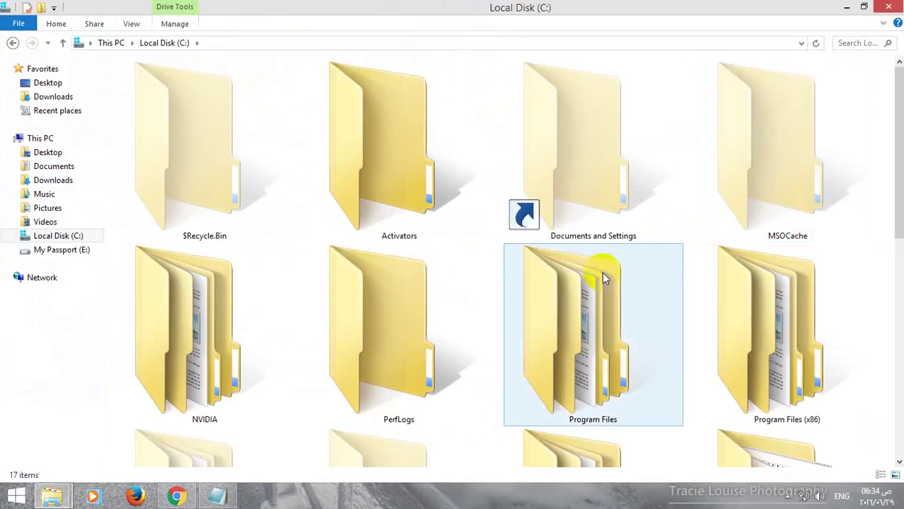
- Open the Program Files (x86) folder and display its contents as medium icons
left_click(735, 353)
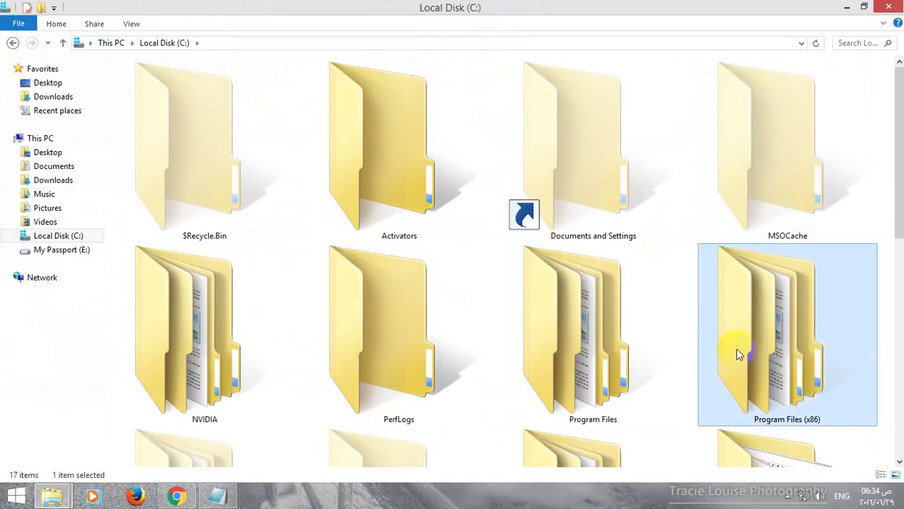
double_click(817, 417)
right_click(535, 186)
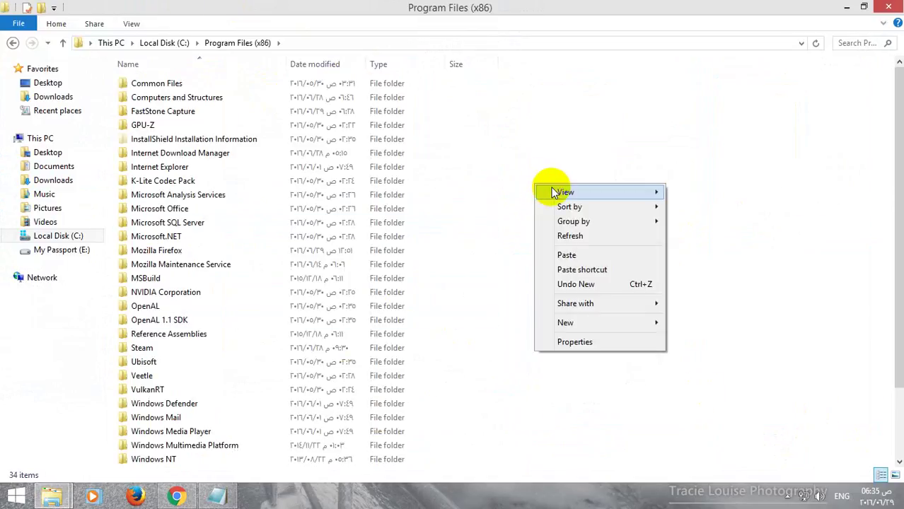
mouse_move(601, 192)
left_click(742, 221)
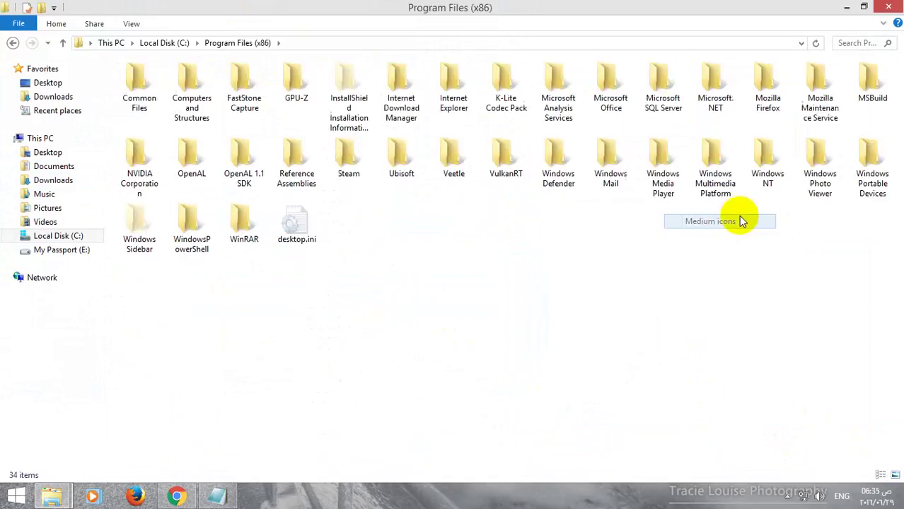
- Open the SAP2000 14 installation folder inside Computers and Structures
left_click(195, 121)
double_click(192, 113)
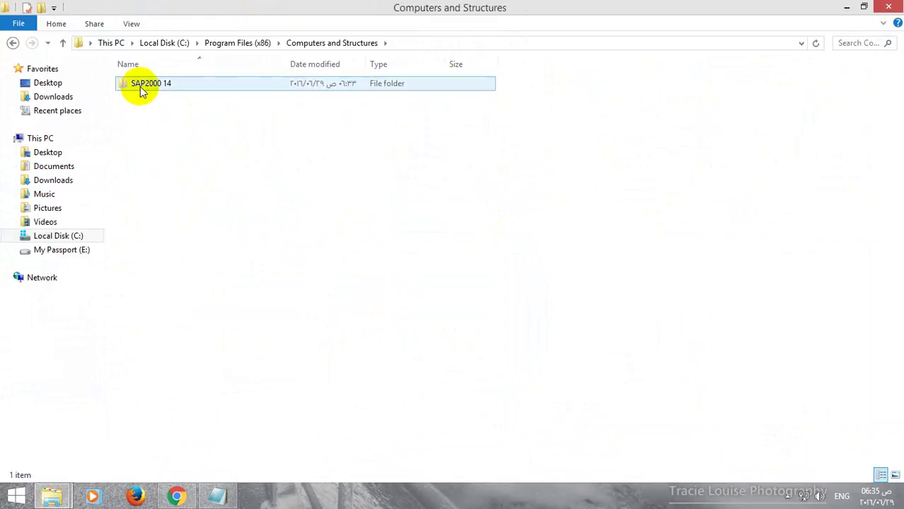
double_click(142, 88)
- Paste the copied gPatch.exe file into the SAP2000 14 installation folder
right_click(634, 192)
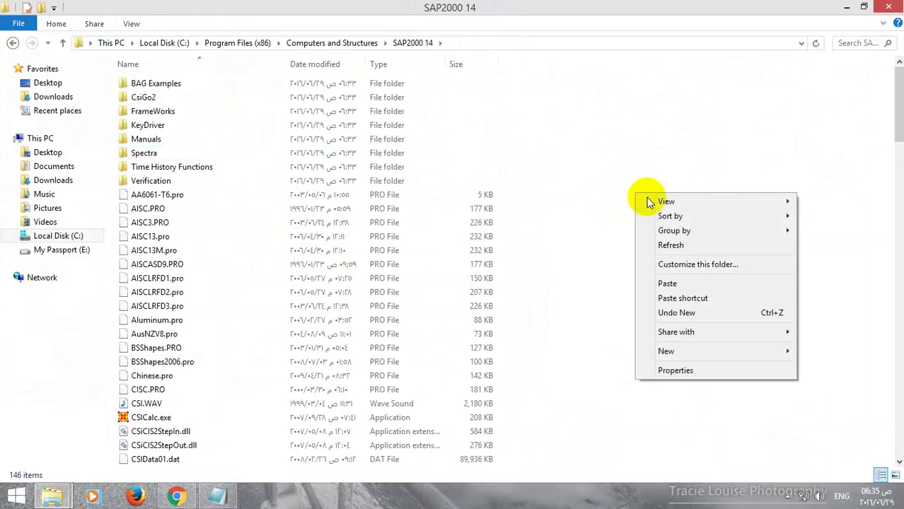
left_click(667, 284)
left_click(360, 145)
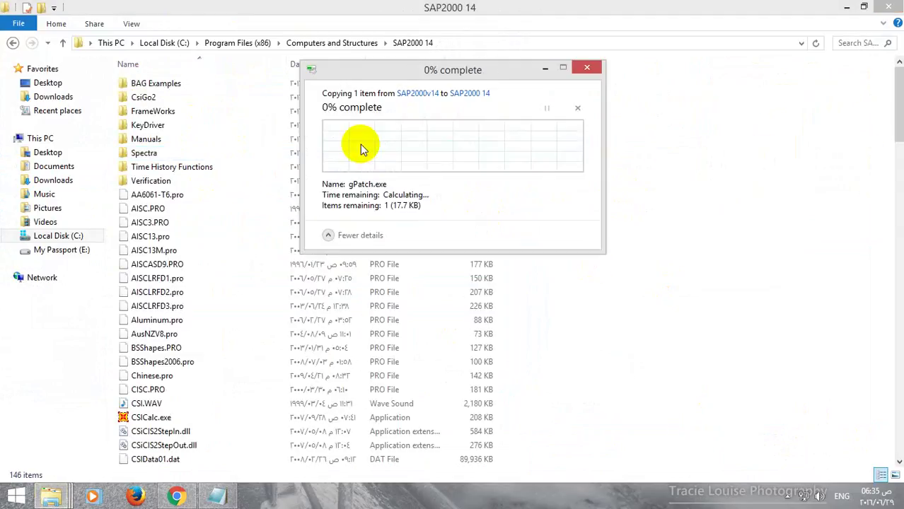
left_click(424, 160)
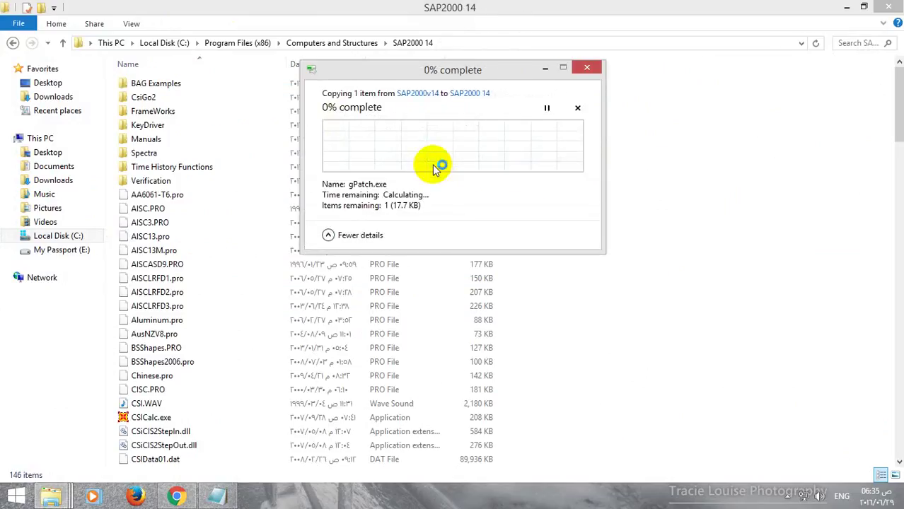